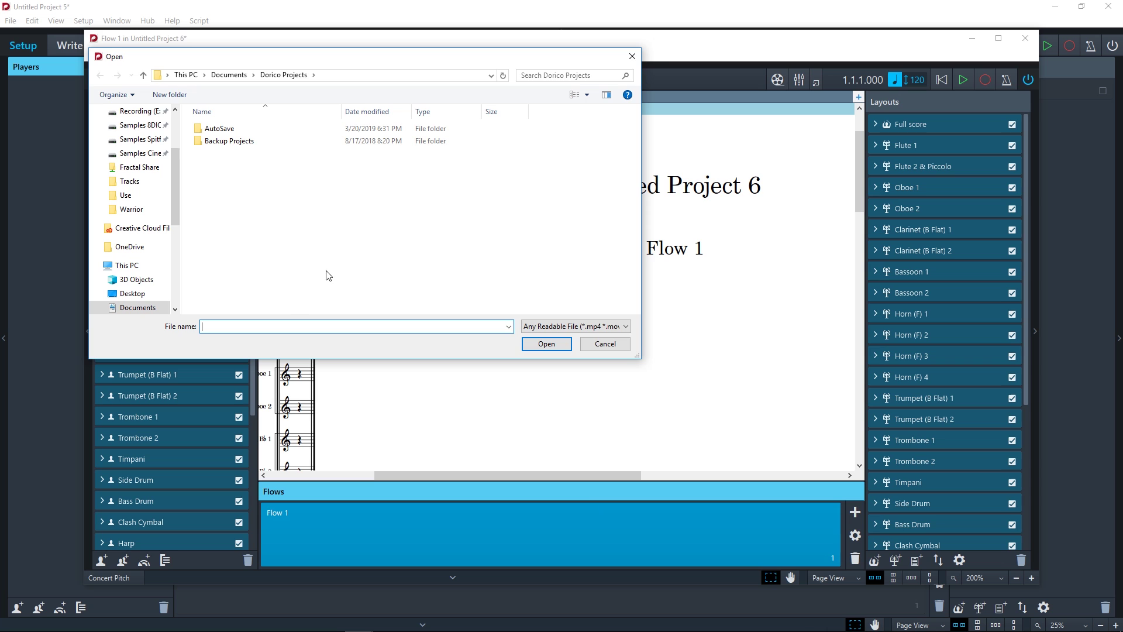
Step: Cancel the file selection and add a 4/4 time signature at the start of the full score in Write mode
{"action": "left_click", "coordinate": [604, 344]}
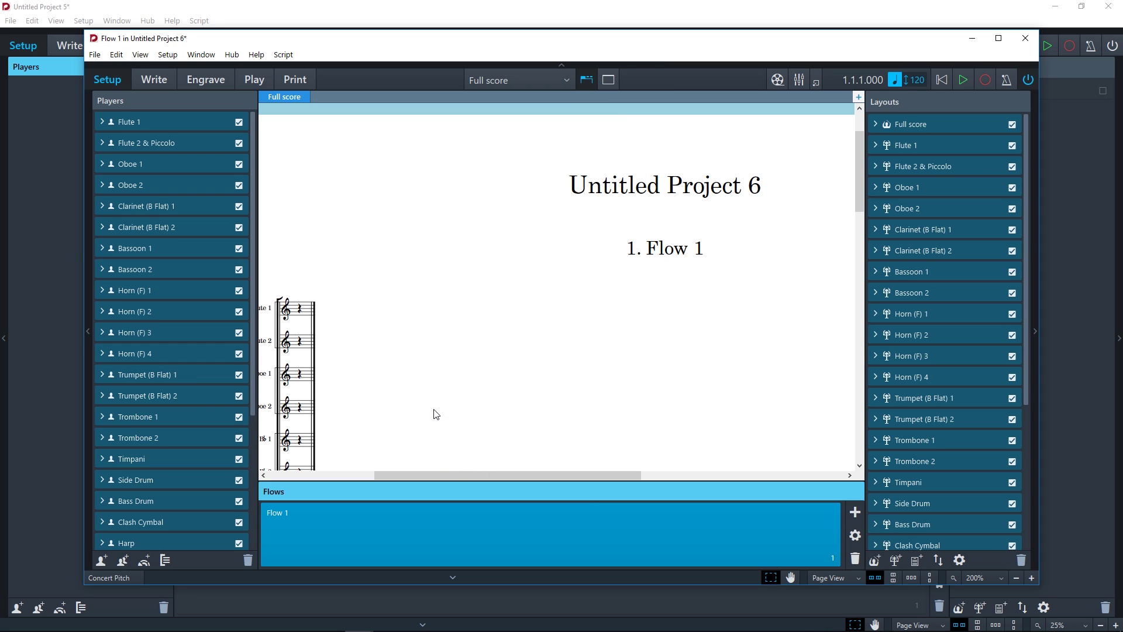
{"action": "left_click", "coordinate": [154, 79]}
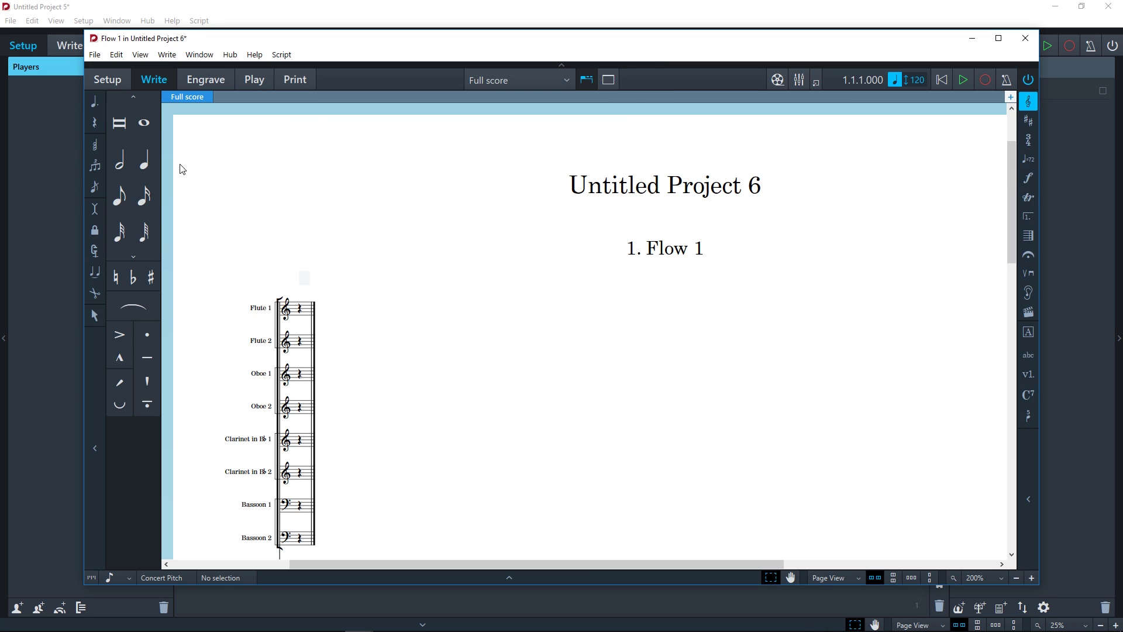
{"action": "left_click", "coordinate": [1029, 143]}
{"action": "left_click", "coordinate": [953, 194]}
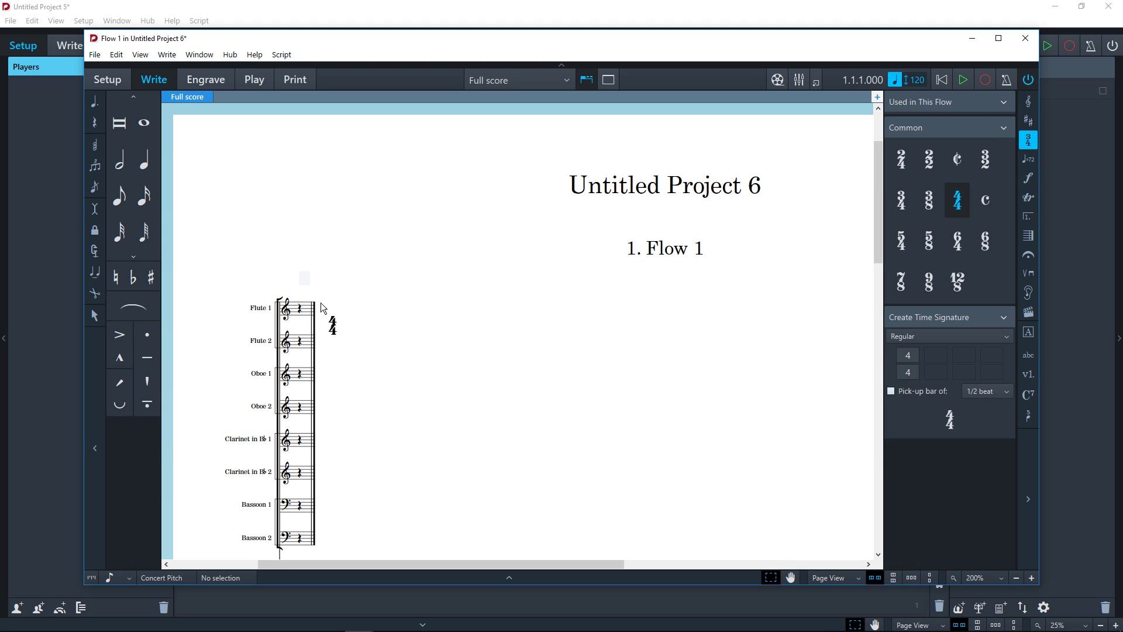
{"action": "left_click", "coordinate": [300, 316]}
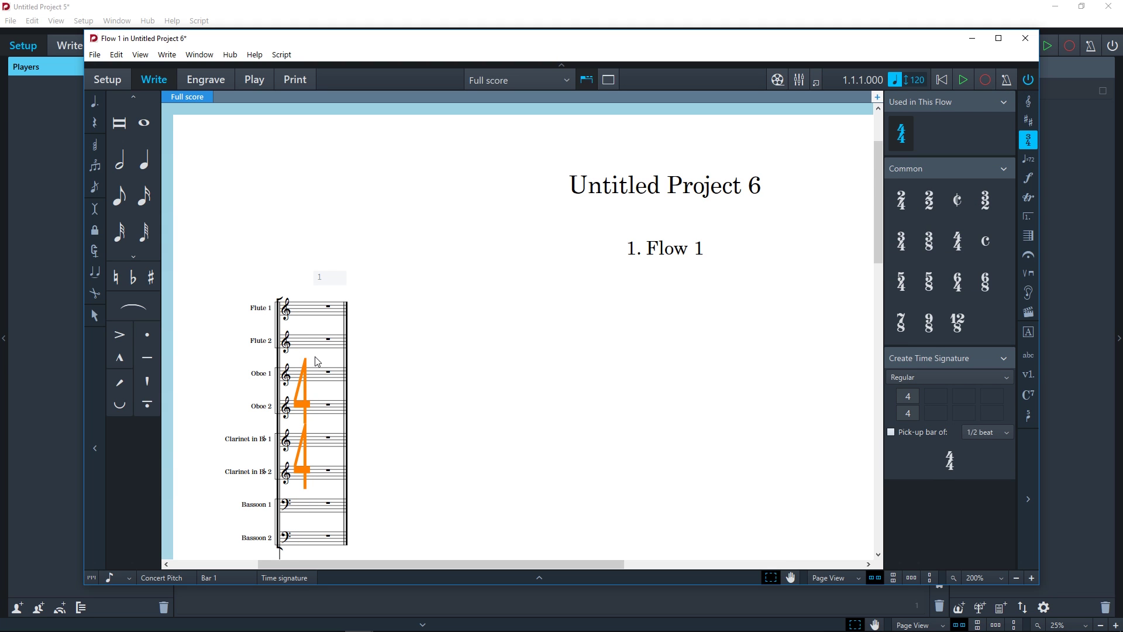
Step: Enter three eighth notes on B3 at the start of bar 1 on the Guitar 1 staff
{"action": "scroll", "coordinate": [315, 356], "scroll_direction": "down", "scroll_amount": 5}
{"action": "scroll", "coordinate": [316, 361], "scroll_direction": "down", "scroll_amount": 3}
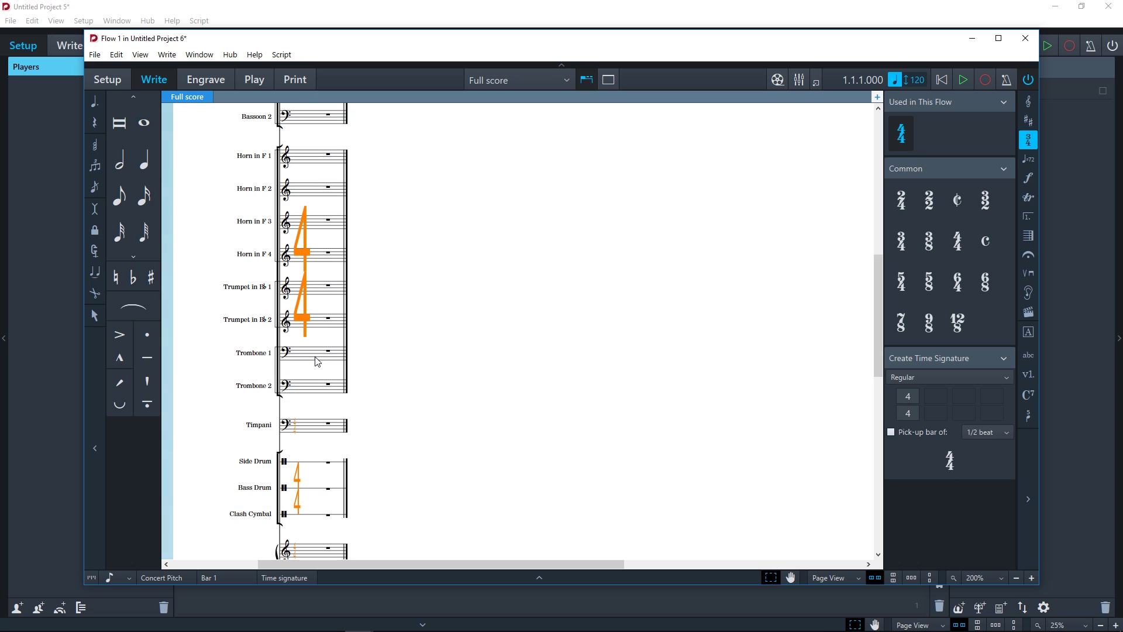
{"action": "scroll", "coordinate": [315, 361], "scroll_direction": "down", "scroll_amount": 10}
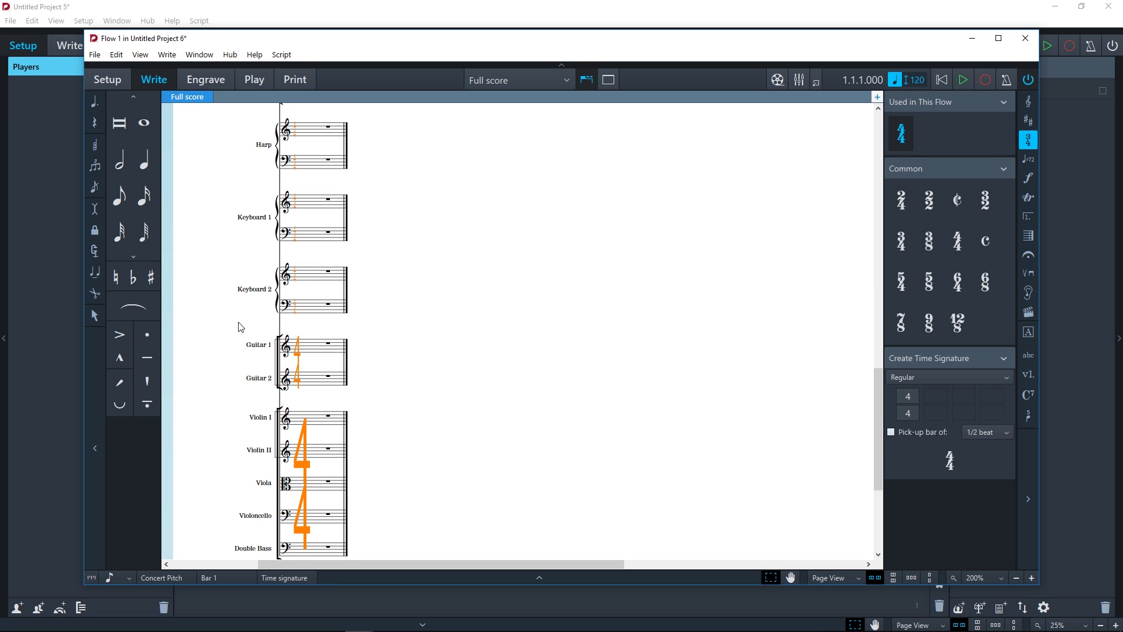
{"action": "key", "text": "6"}
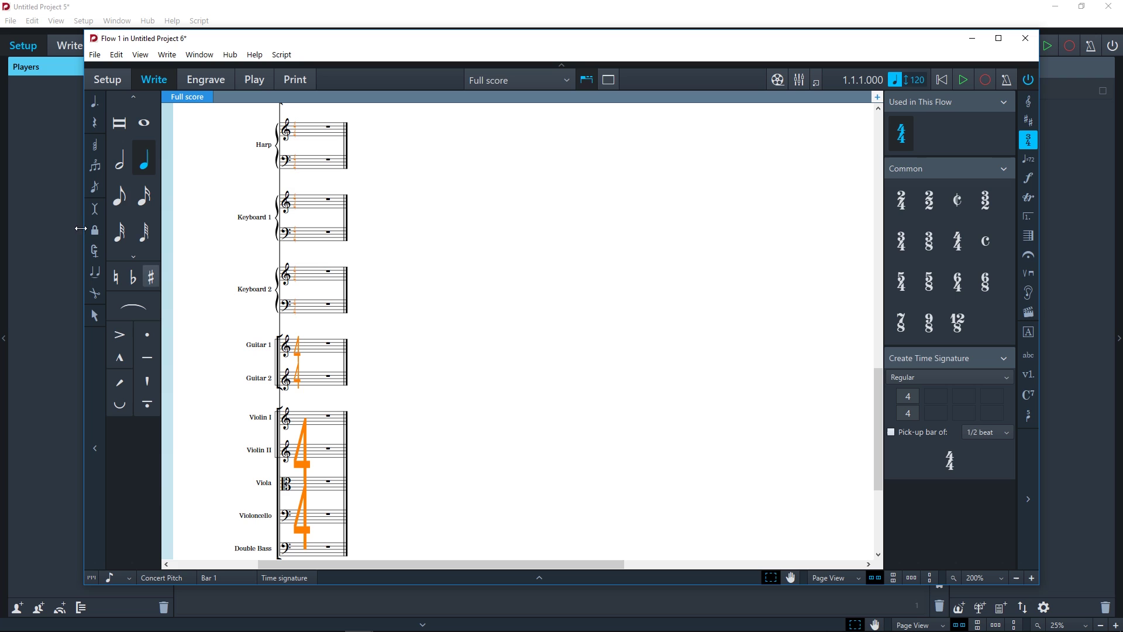
{"action": "left_click", "coordinate": [118, 204]}
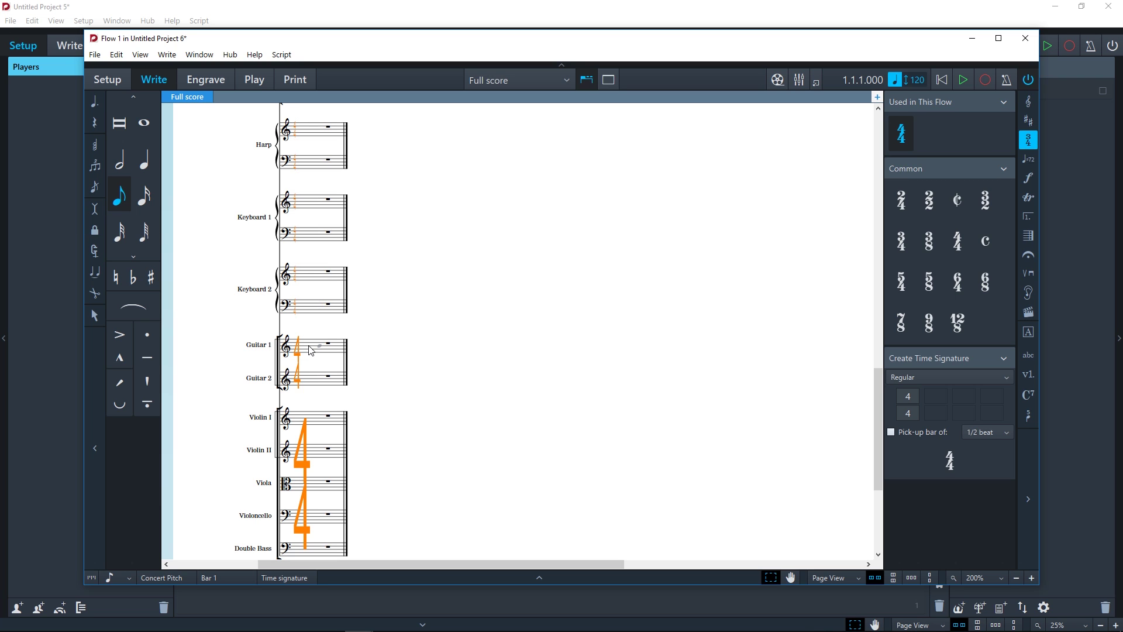
{"action": "left_click", "coordinate": [310, 350]}
{"action": "left_click", "coordinate": [338, 352]}
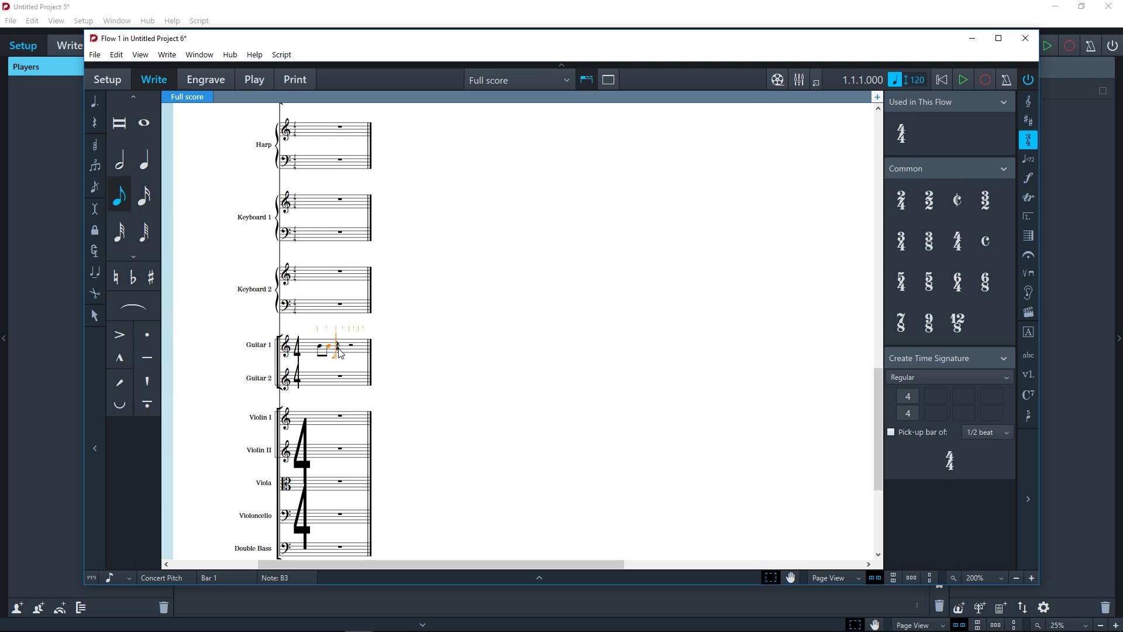
{"action": "left_click", "coordinate": [339, 350]}
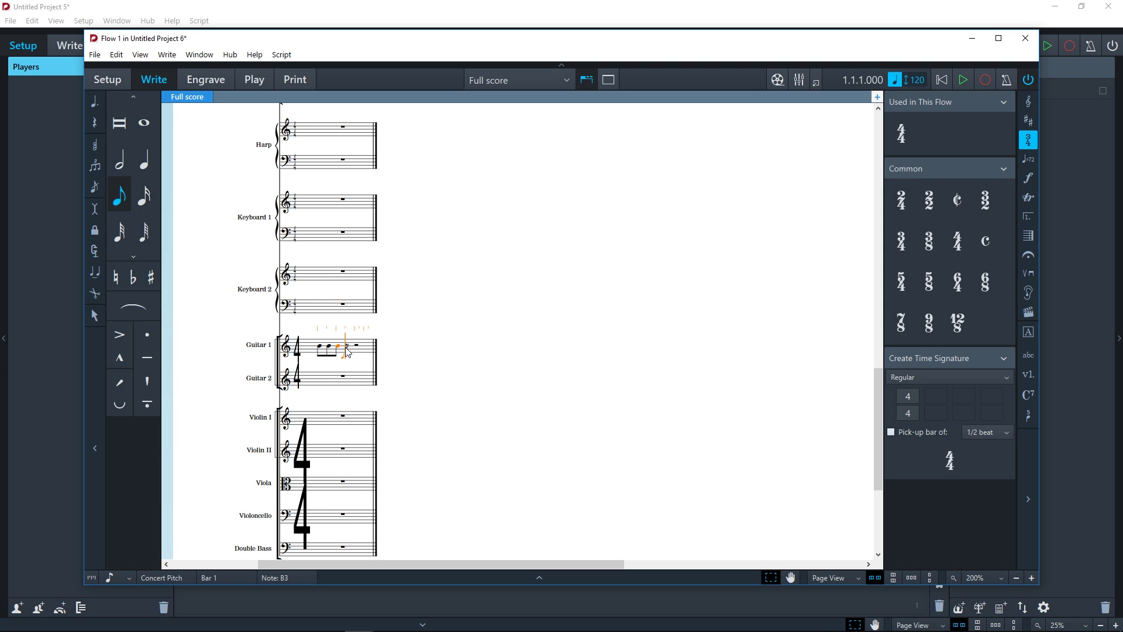
Step: Continue the Guitar 1 rhythm with two sixteenth notes on B3 and fill the rest of bar 1 with eighth notes
{"action": "key", "text": "4"}
{"action": "left_click", "coordinate": [347, 351]}
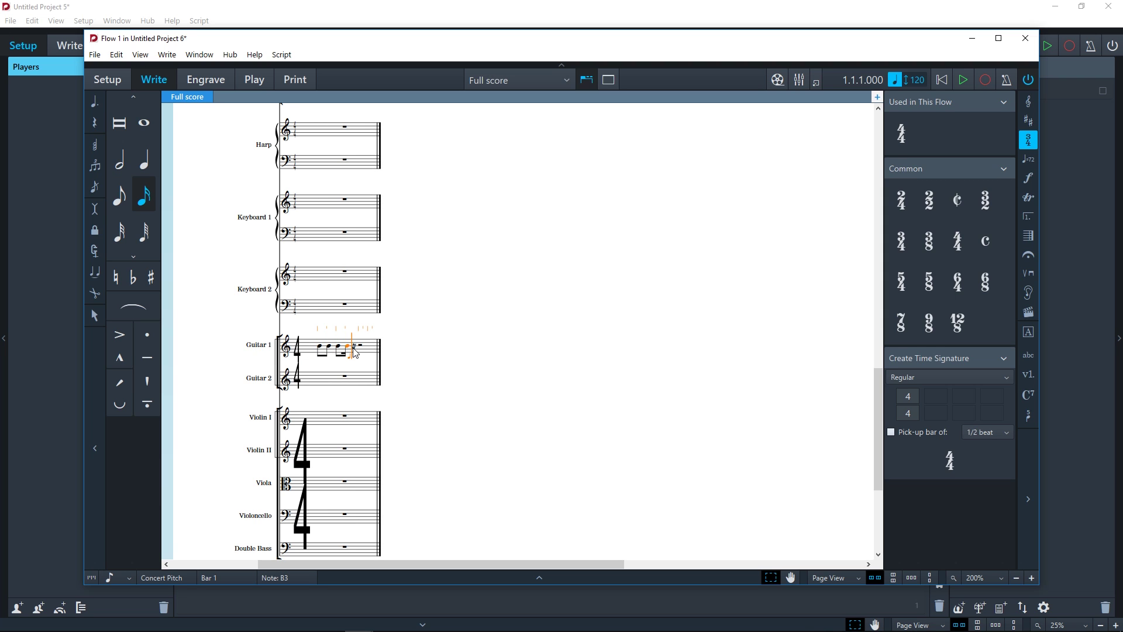
{"action": "left_click", "coordinate": [355, 351]}
{"action": "key", "text": "3"}
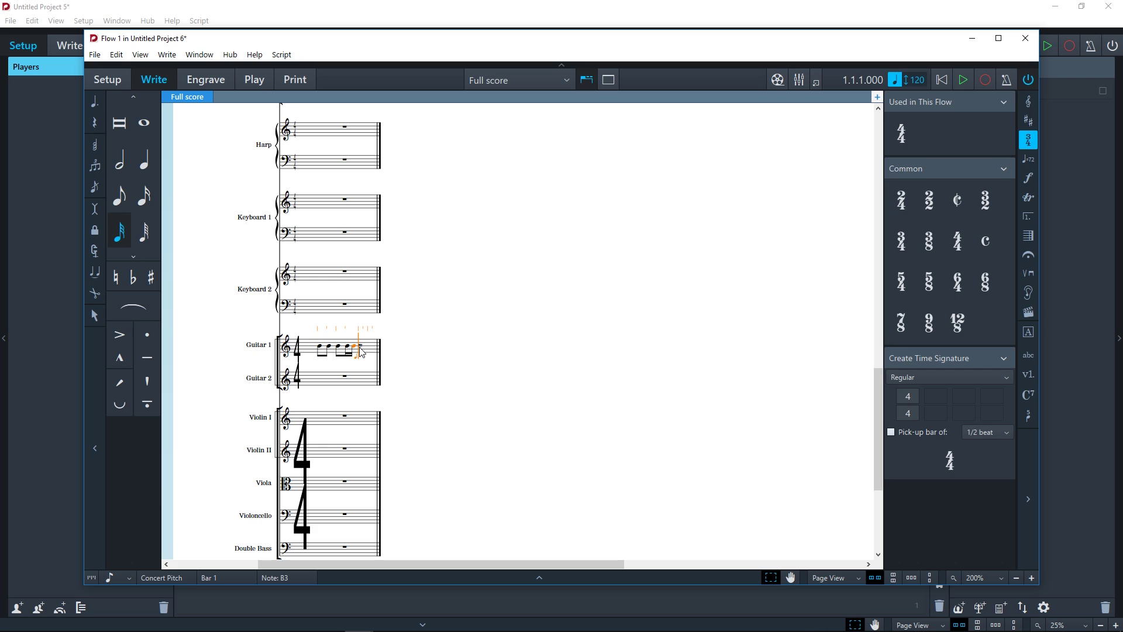
{"action": "key", "text": "5"}
{"action": "left_click", "coordinate": [361, 352]}
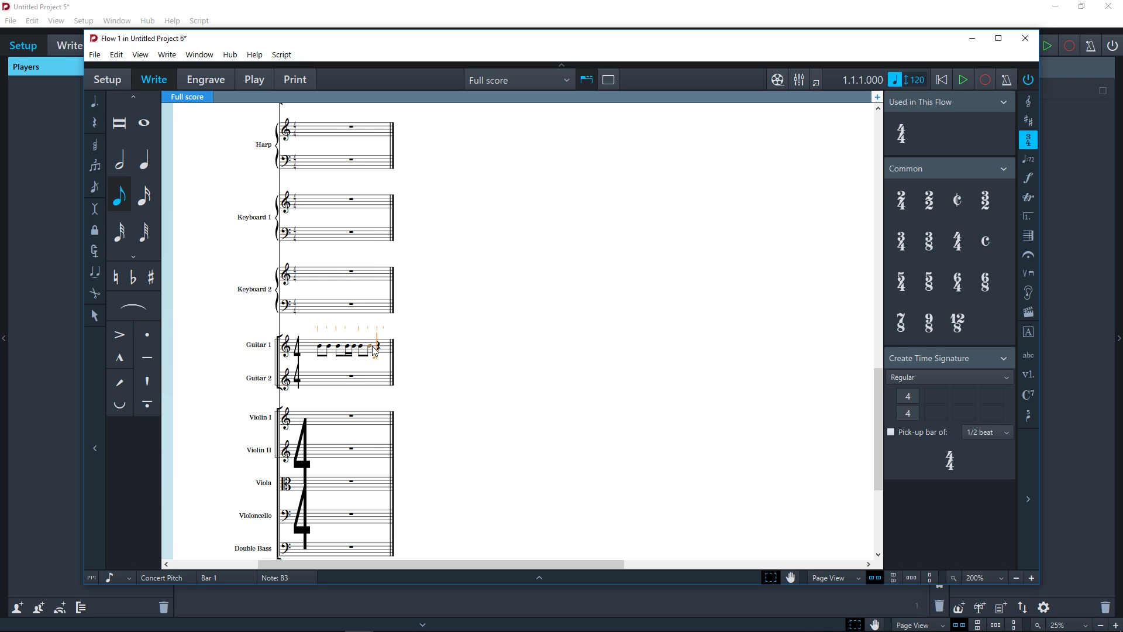
{"action": "left_click", "coordinate": [373, 351]}
{"action": "left_click", "coordinate": [383, 352]}
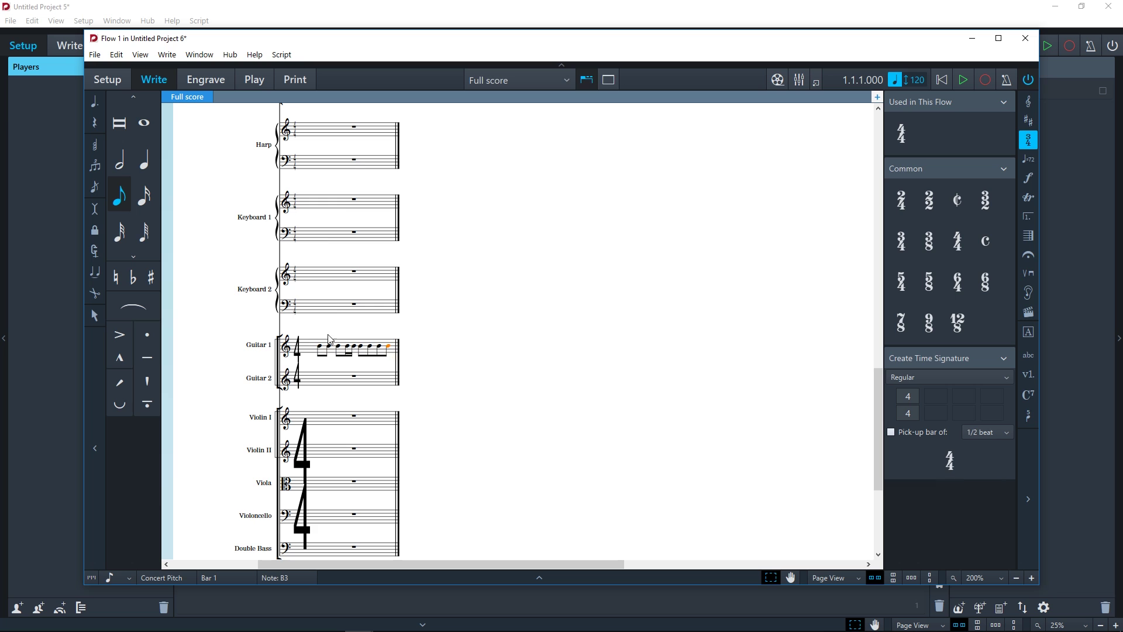
{"action": "key", "text": "Escape"}
Step: Convert the notes in bar 1 of Guitar 1 to rhythmic slashes with stems
{"action": "left_click", "coordinate": [346, 353]}
{"action": "right_click", "coordinate": [347, 353]}
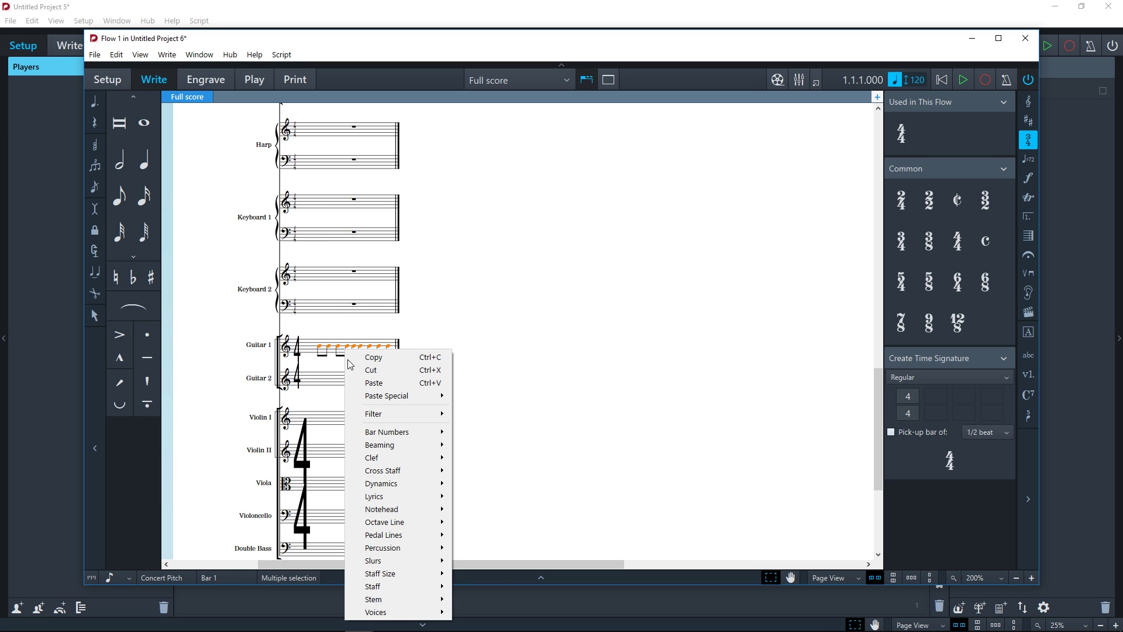
{"action": "mouse_move", "coordinate": [413, 613]}
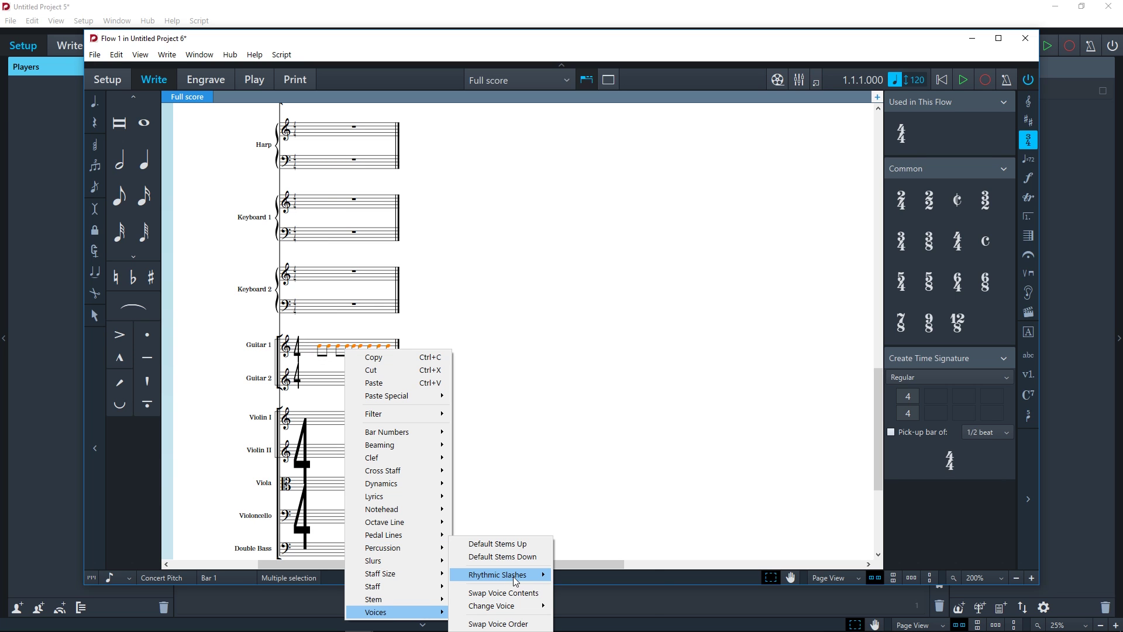
{"action": "mouse_move", "coordinate": [514, 576]}
{"action": "left_click", "coordinate": [585, 585]}
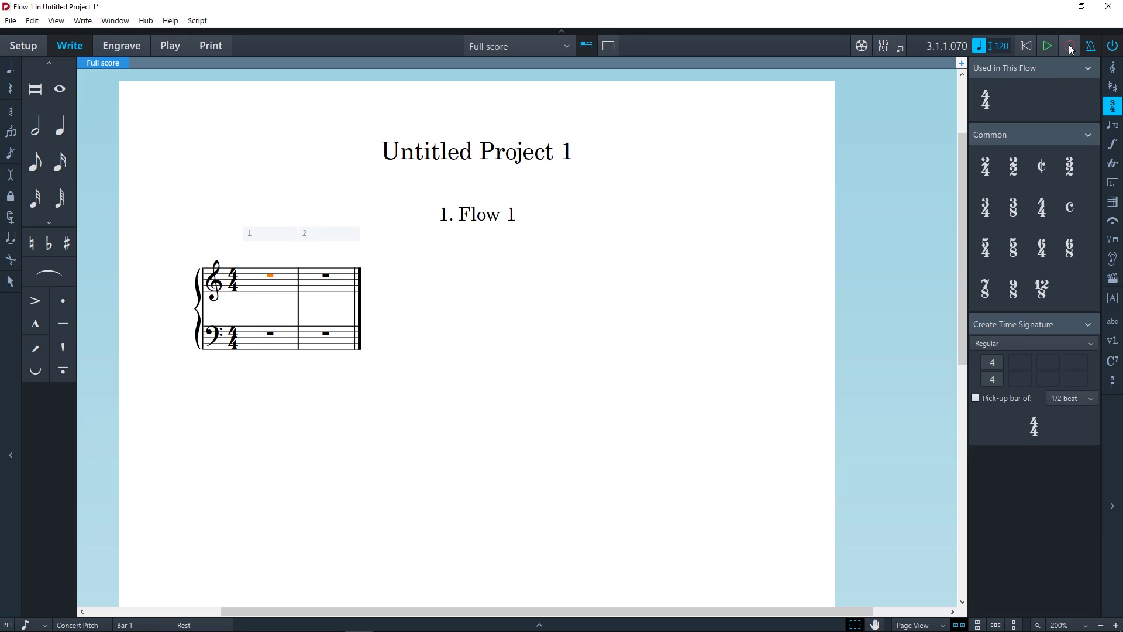
Step: Start and stop a real-time recording pass in the two-bar piano flow of Untitled Project 1
{"action": "left_click", "coordinate": [1071, 48]}
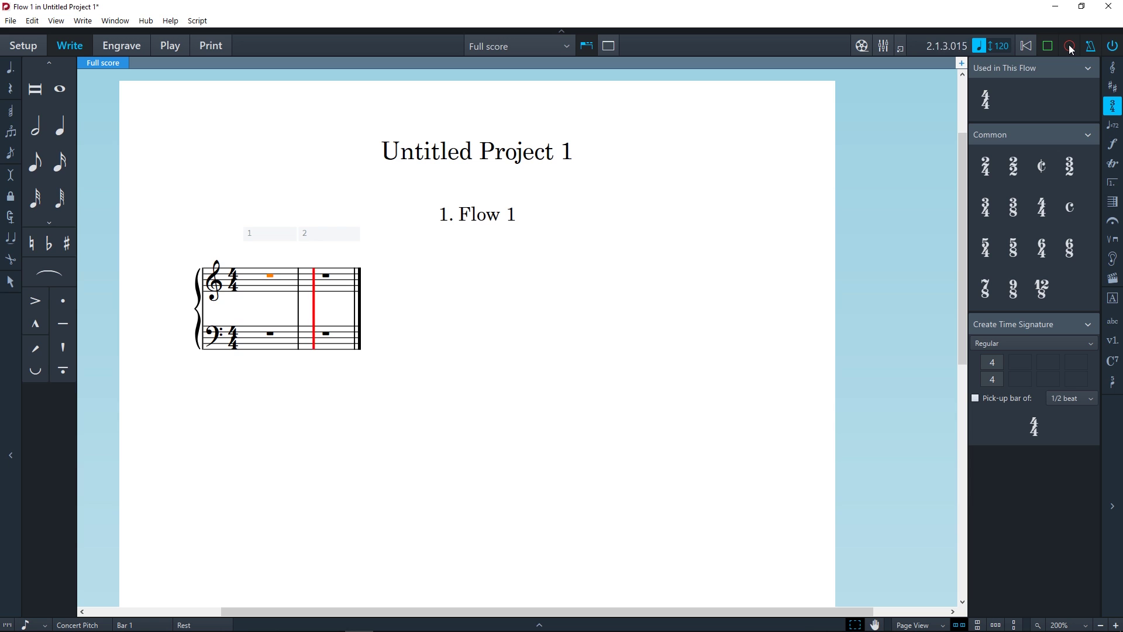
{"action": "left_click", "coordinate": [1070, 48]}
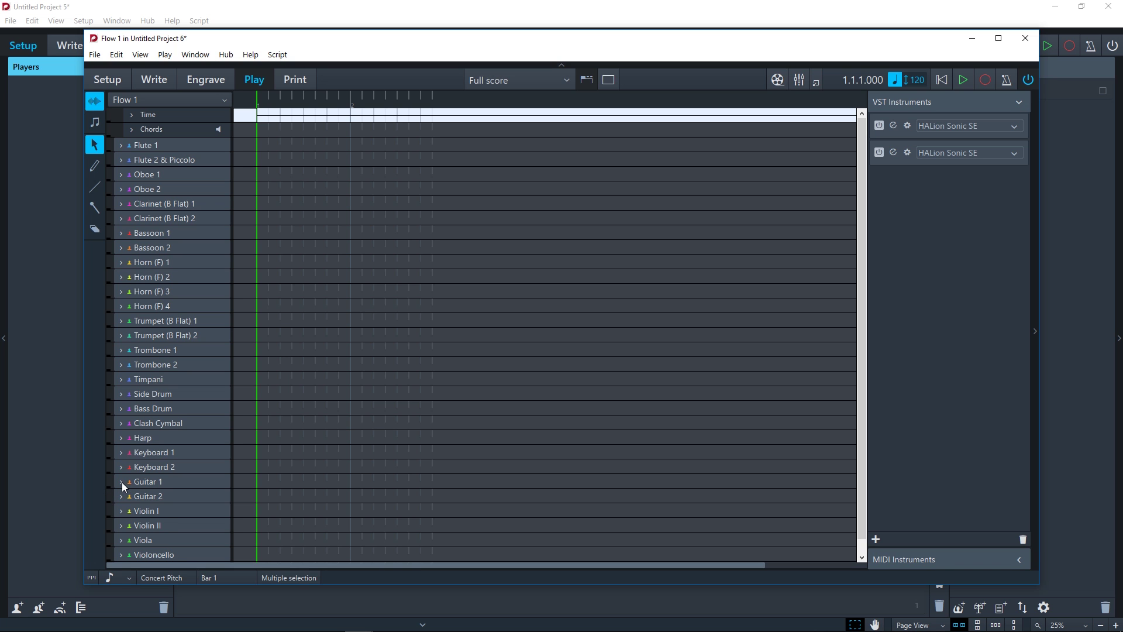
Step: Expand the Guitar 1 track in Play mode down to its piano roll and show its automation lane
{"action": "left_click", "coordinate": [123, 482]}
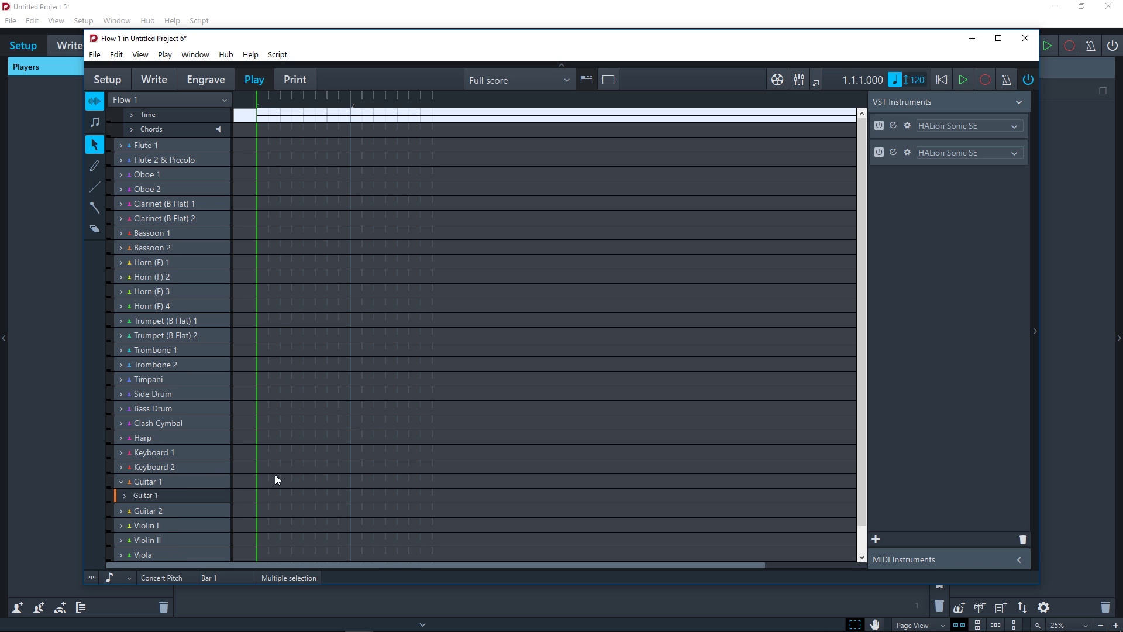
{"action": "left_click", "coordinate": [125, 495]}
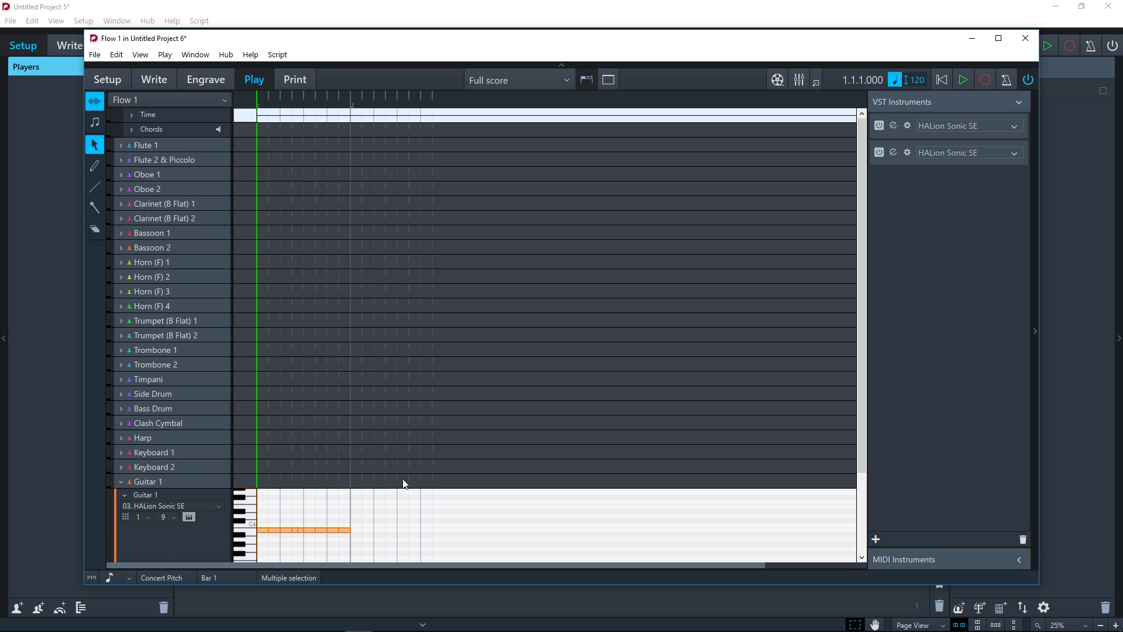
{"action": "scroll", "coordinate": [866, 465], "scroll_direction": "down", "scroll_amount": 5}
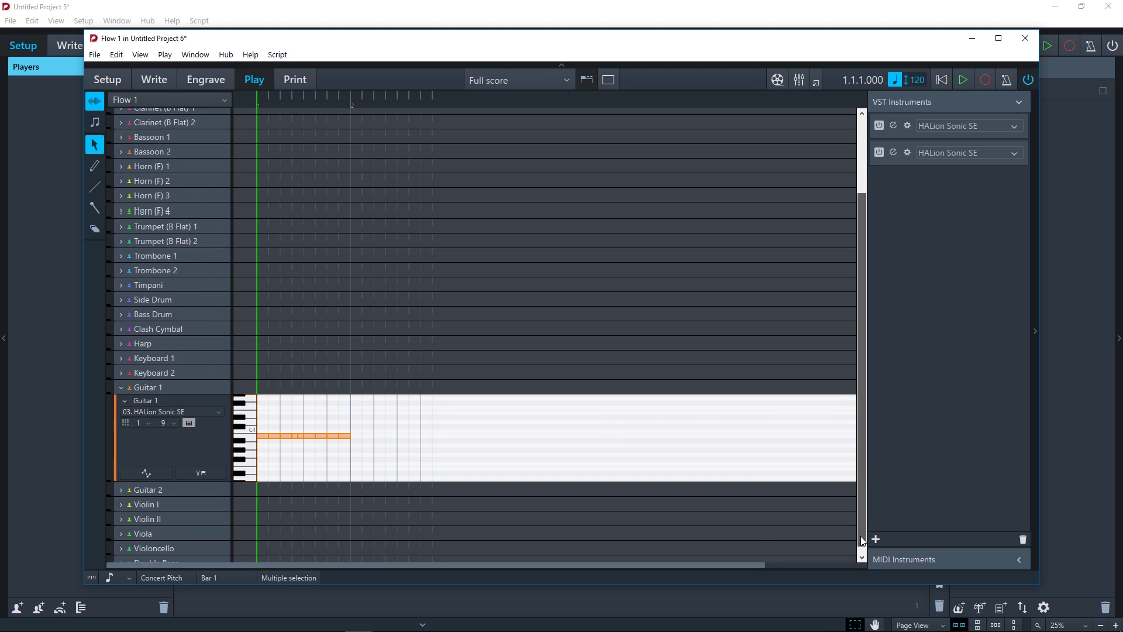
{"action": "left_click", "coordinate": [155, 473]}
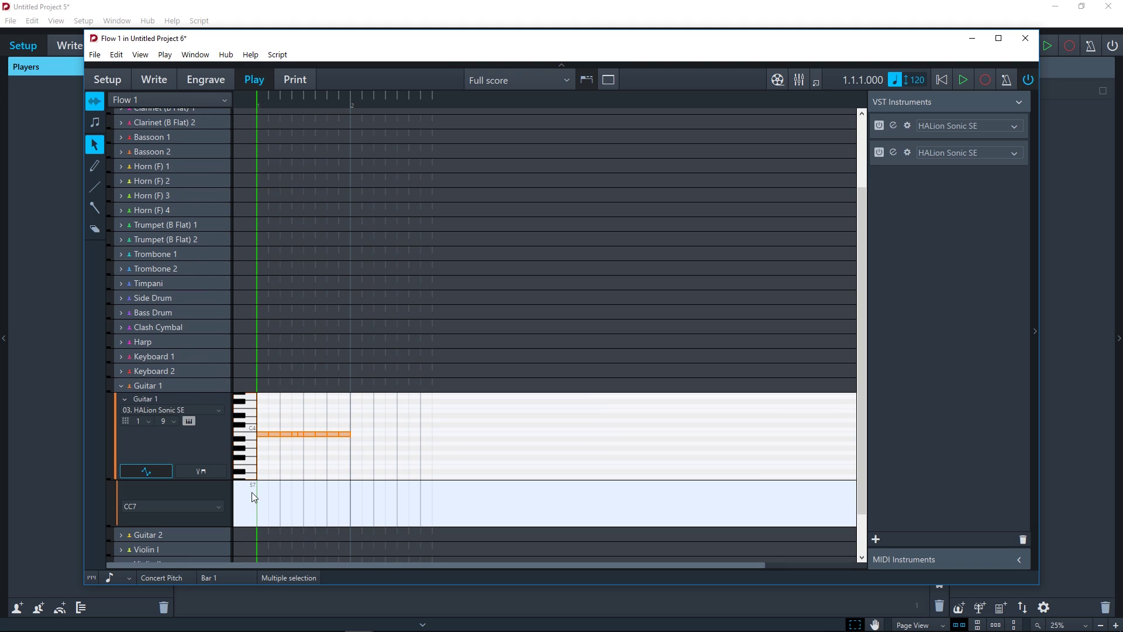
Step: Draw a rising and falling CC7 automation line across bar 1 of Guitar 1, and view the available MIDI controllers without changing the selection
{"action": "left_click", "coordinate": [96, 191]}
{"action": "mouse_move", "coordinate": [257, 512]}
{"action": "left_mouse_down"}
{"action": "mouse_move", "coordinate": [298, 493]}
{"action": "mouse_move", "coordinate": [334, 507]}
{"action": "left_mouse_up"}
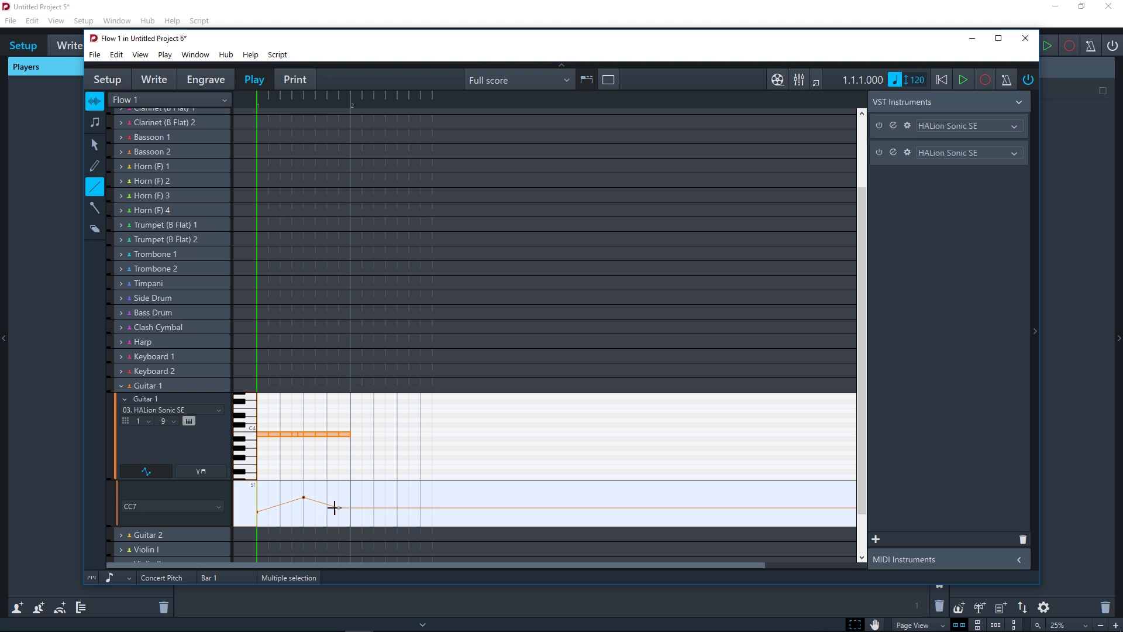
{"action": "left_click", "coordinate": [158, 509]}
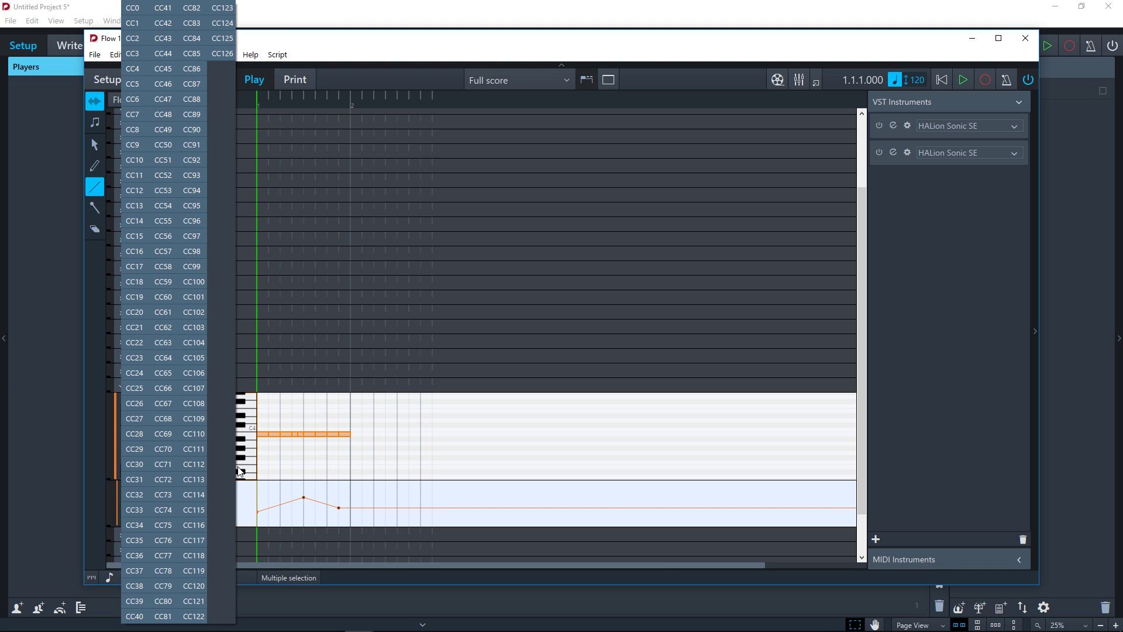
{"action": "left_click", "coordinate": [252, 494]}
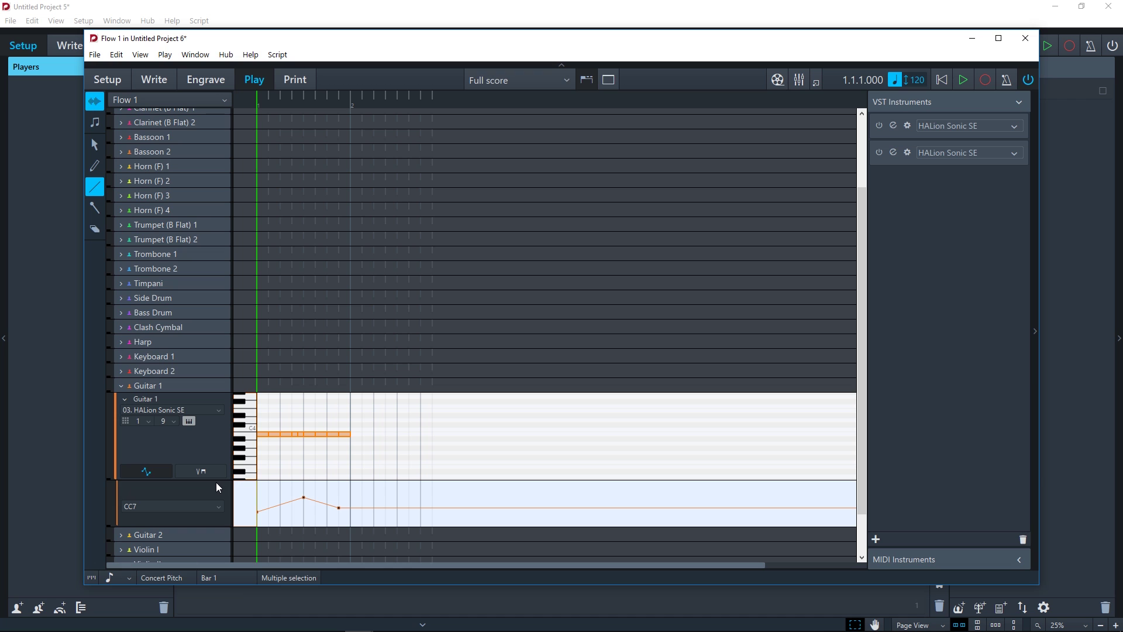
Step: Return to Write mode and insert two empty bars after bar 1 using the system track
{"action": "left_click", "coordinate": [154, 80]}
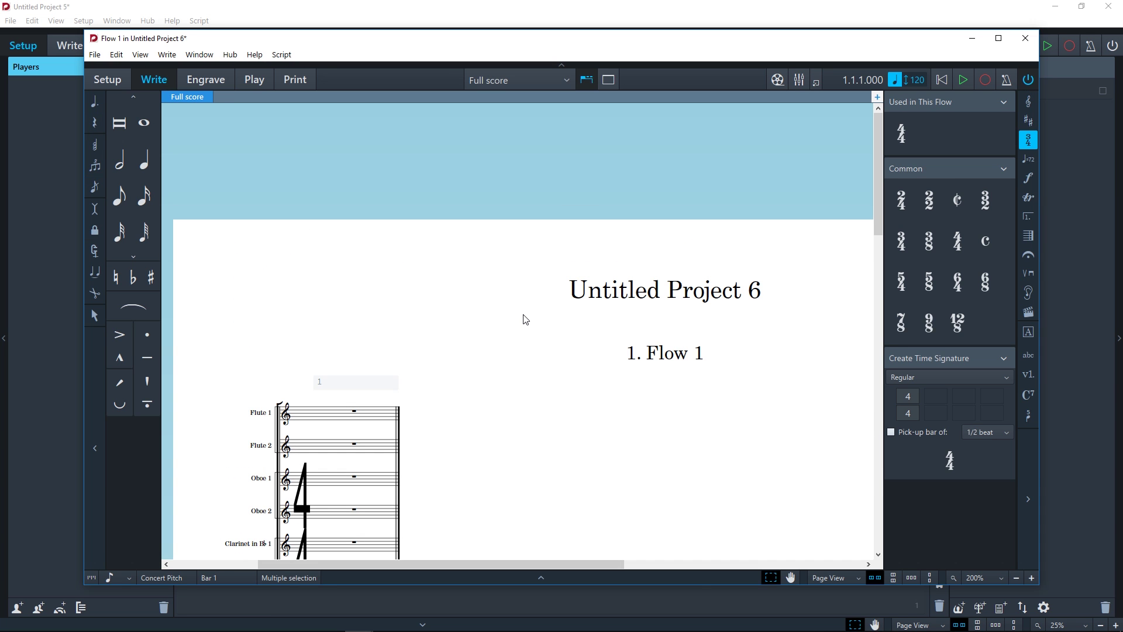
{"action": "scroll", "coordinate": [489, 331], "scroll_direction": "down", "scroll_amount": 2}
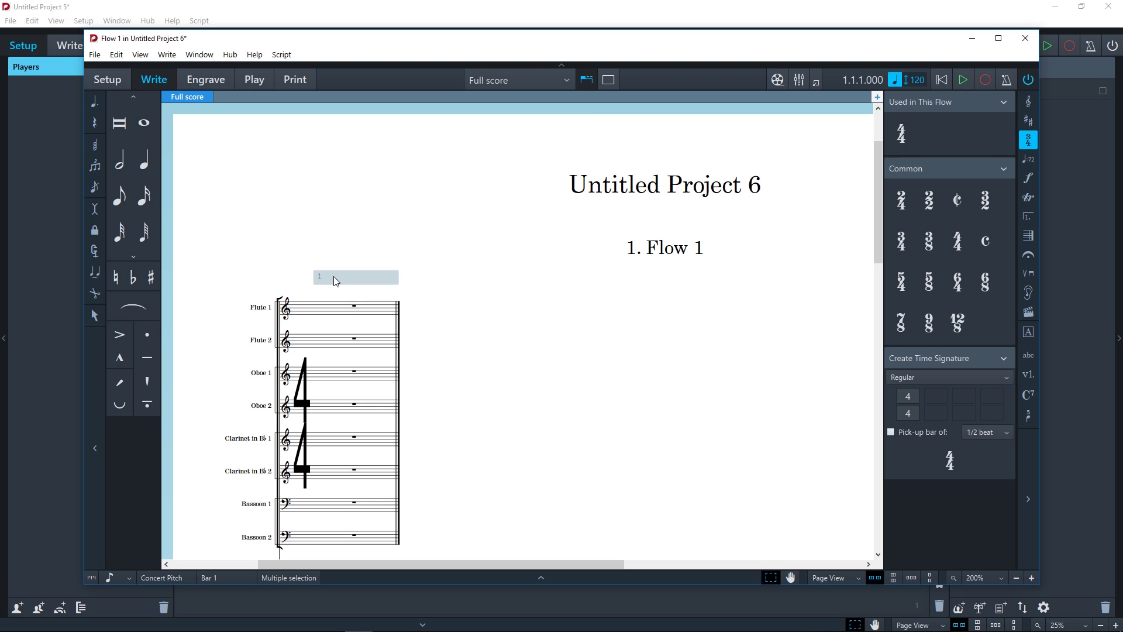
{"action": "left_click", "coordinate": [358, 279]}
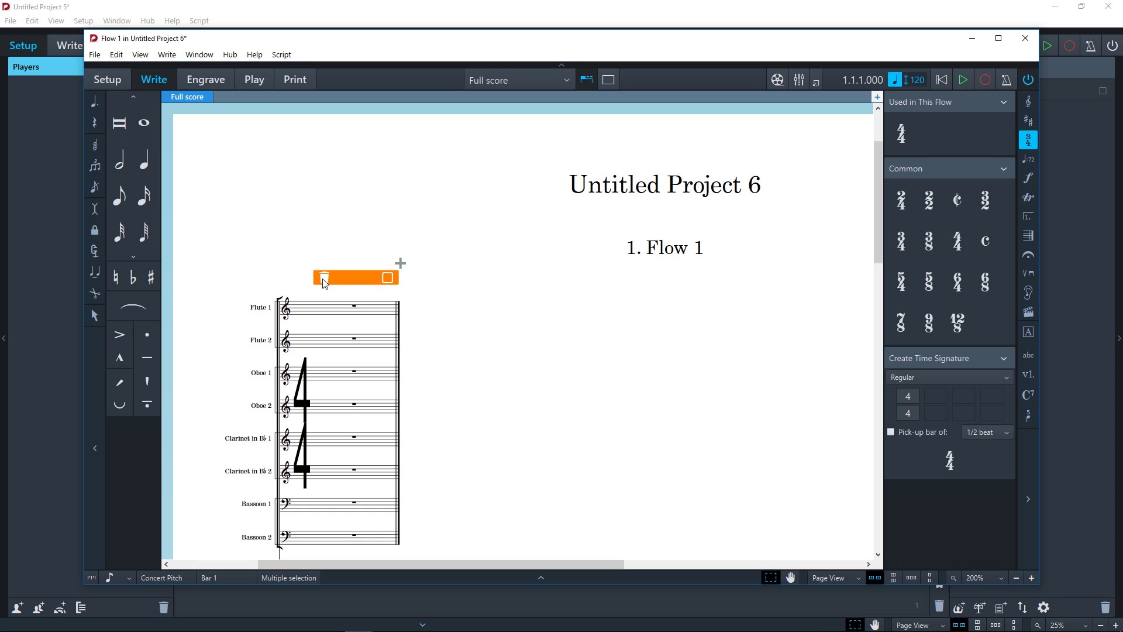
{"action": "left_click", "coordinate": [401, 262]}
{"action": "left_click", "coordinate": [397, 264]}
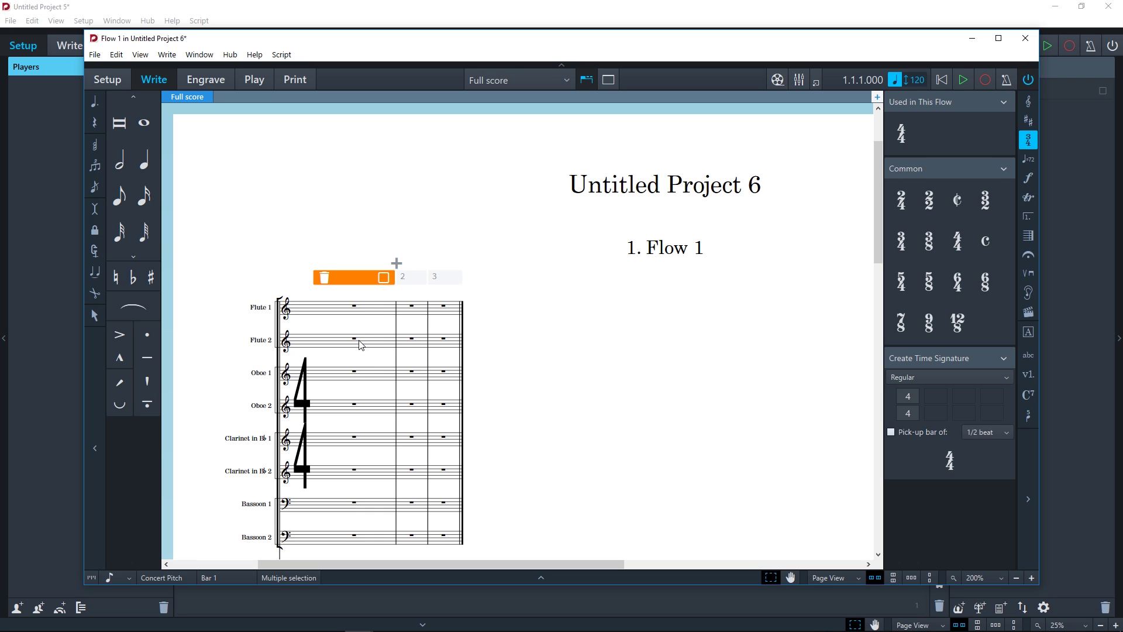
Step: Add an extra staff above Guitar 1 starting at the slashes in bar 1
{"action": "scroll", "coordinate": [386, 395], "scroll_direction": "down", "scroll_amount": 10}
{"action": "right_click", "coordinate": [385, 396]}
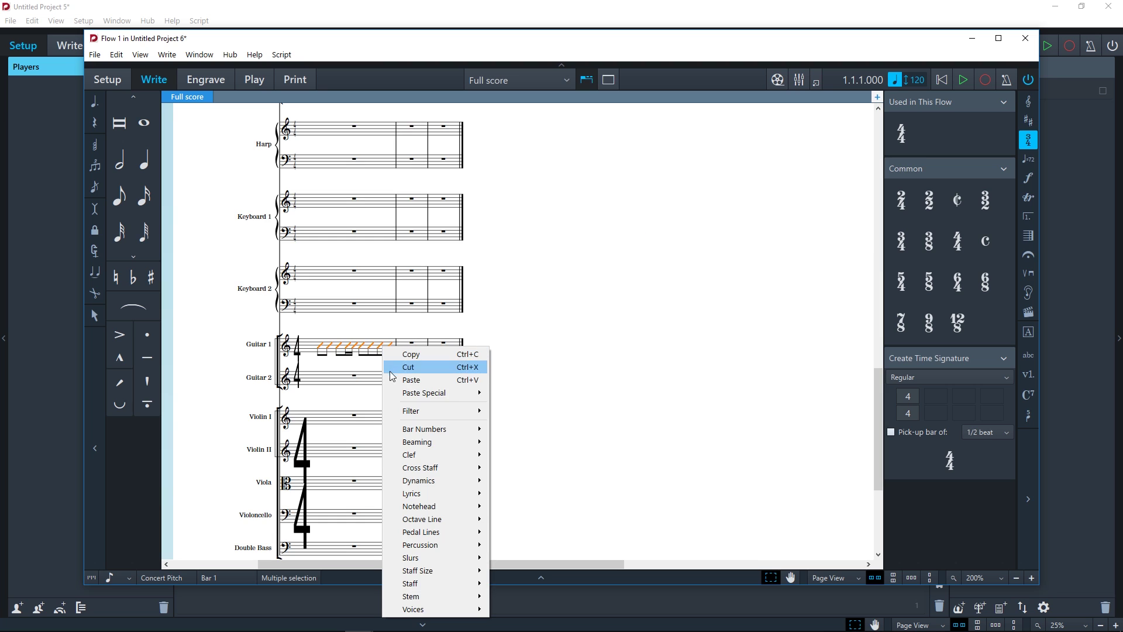
{"action": "mouse_move", "coordinate": [472, 585]}
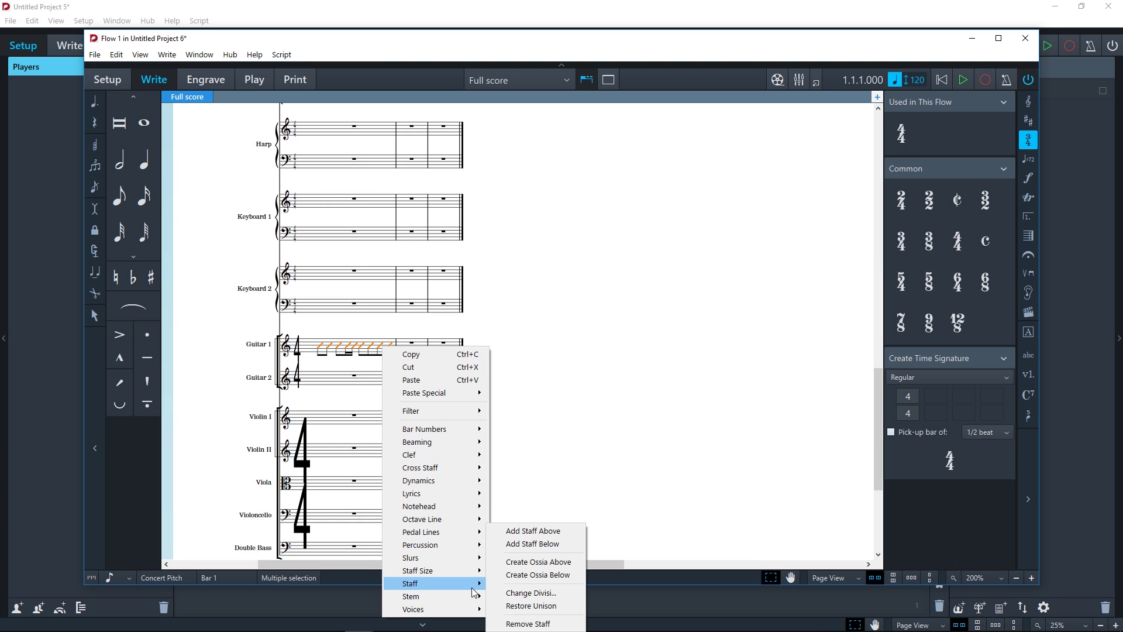
{"action": "left_click", "coordinate": [533, 530]}
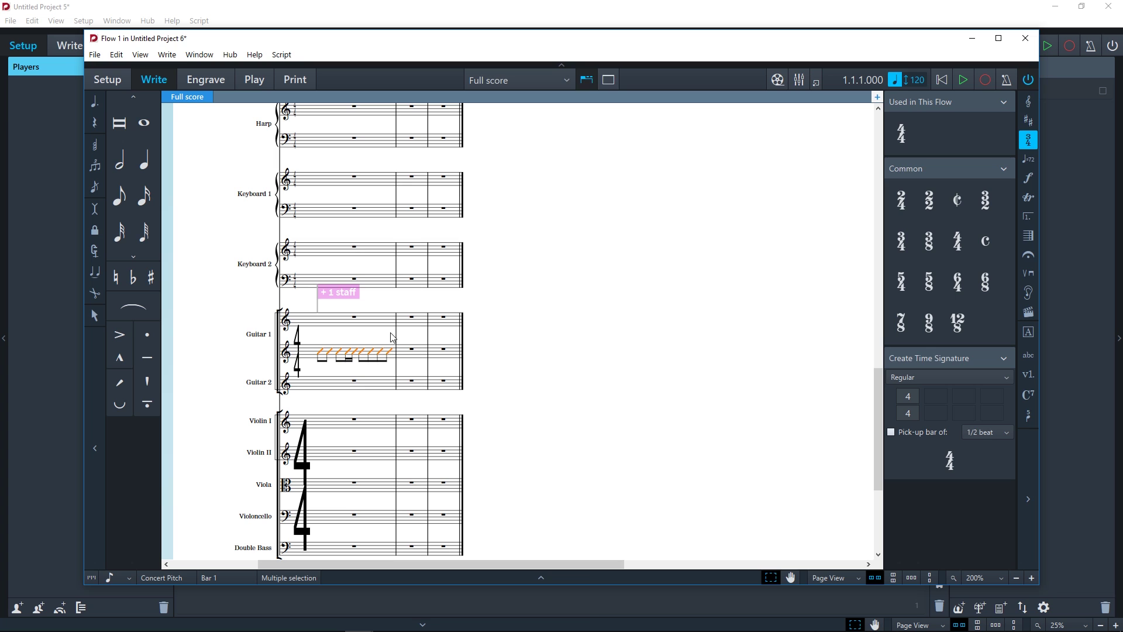
Step: Remove the staff holding the selected slashes from Guitar 1 in bar 1
{"action": "right_click", "coordinate": [415, 323]}
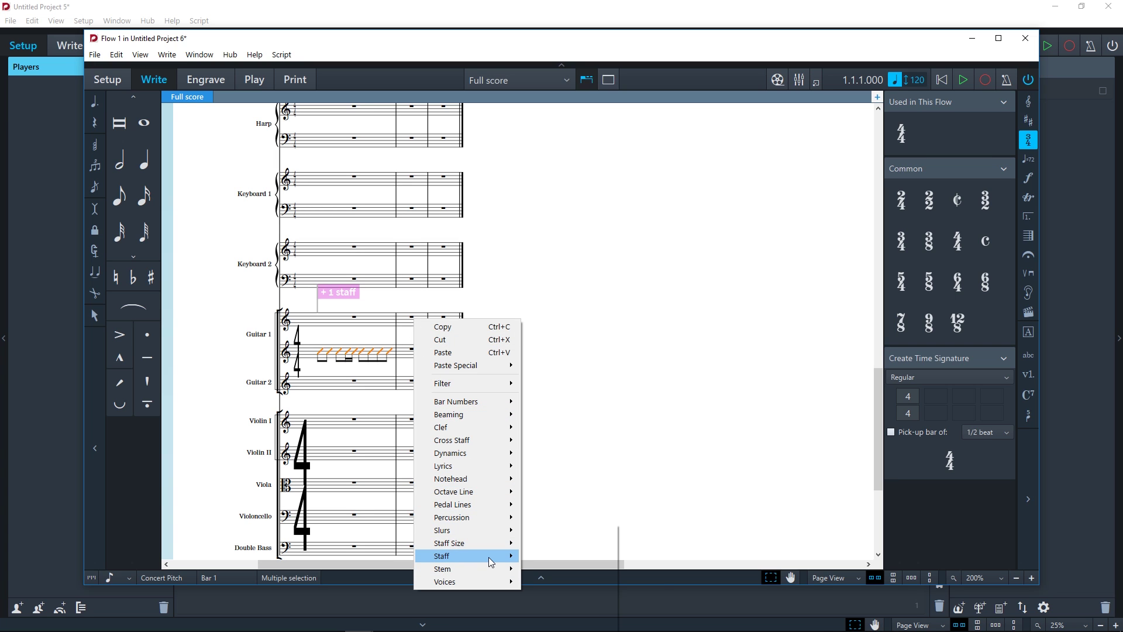
{"action": "mouse_move", "coordinate": [498, 557]}
{"action": "left_click", "coordinate": [554, 624]}
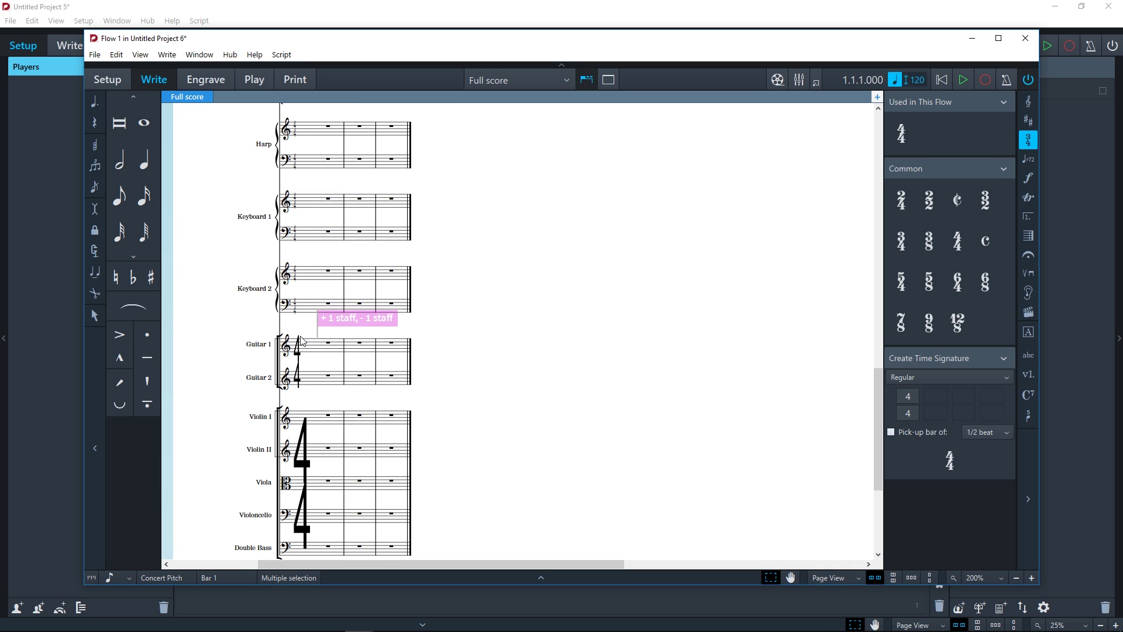
Step: Undo the last staff removal, and remove the extra upper staff of Guitar 1 starting from bar 2
{"action": "key", "text": "ctrl+z"}
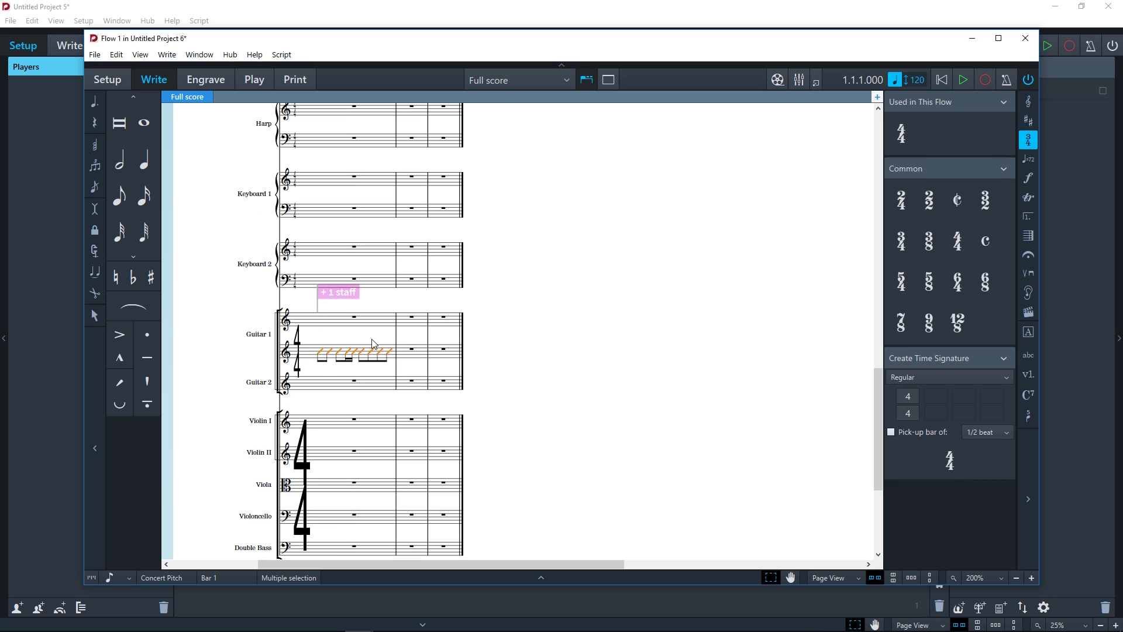
{"action": "left_click", "coordinate": [412, 320]}
{"action": "right_click", "coordinate": [412, 319]}
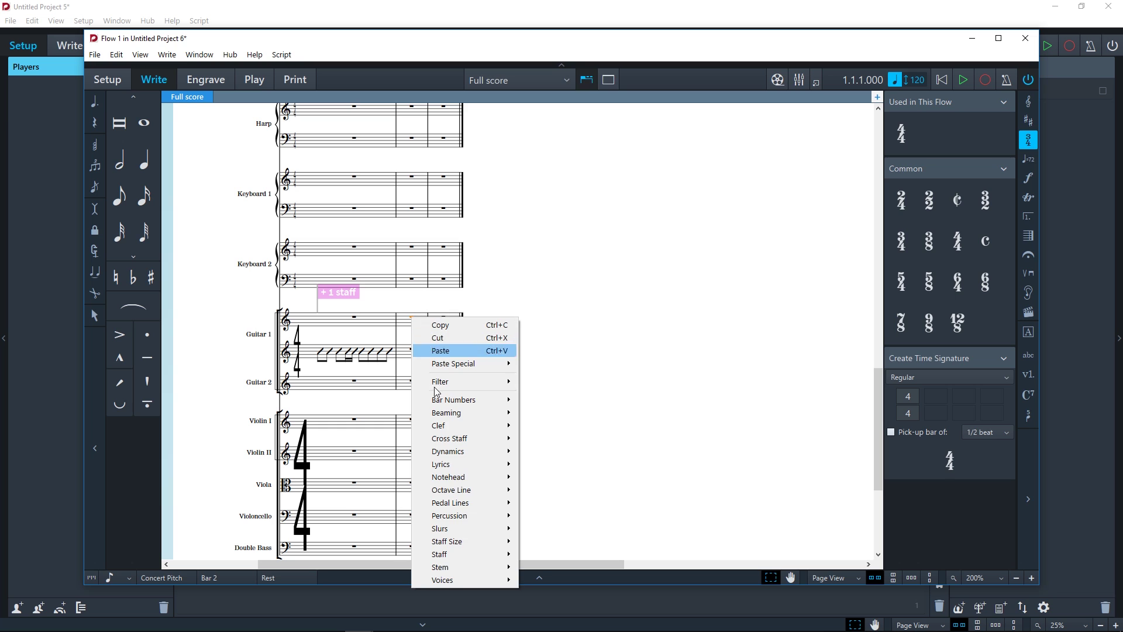
{"action": "mouse_move", "coordinate": [478, 555]}
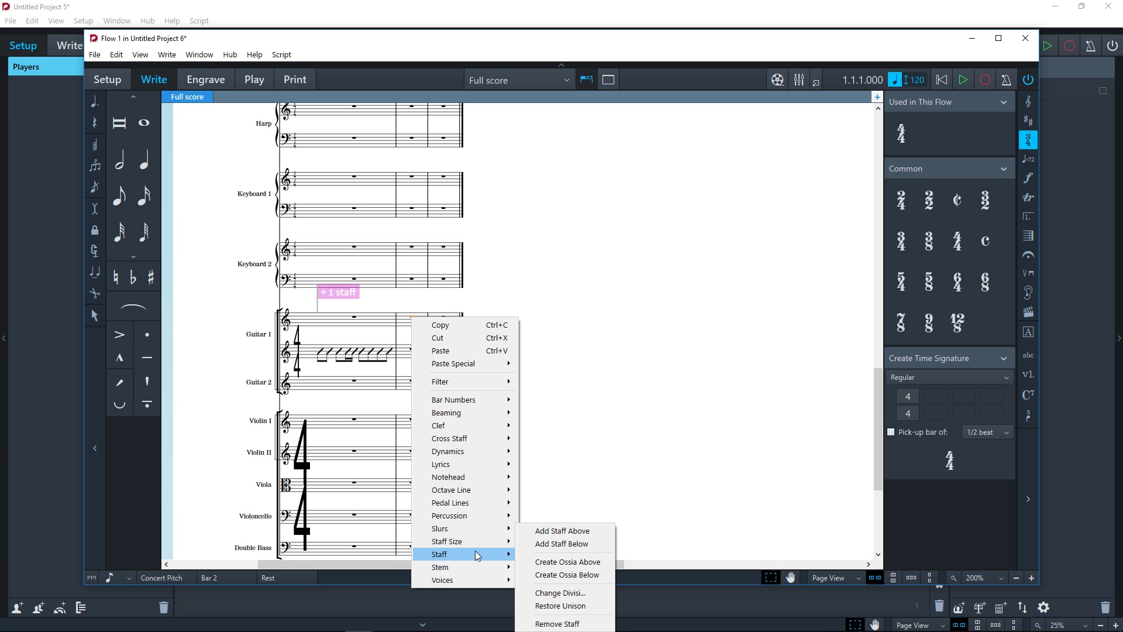
{"action": "left_click", "coordinate": [561, 623]}
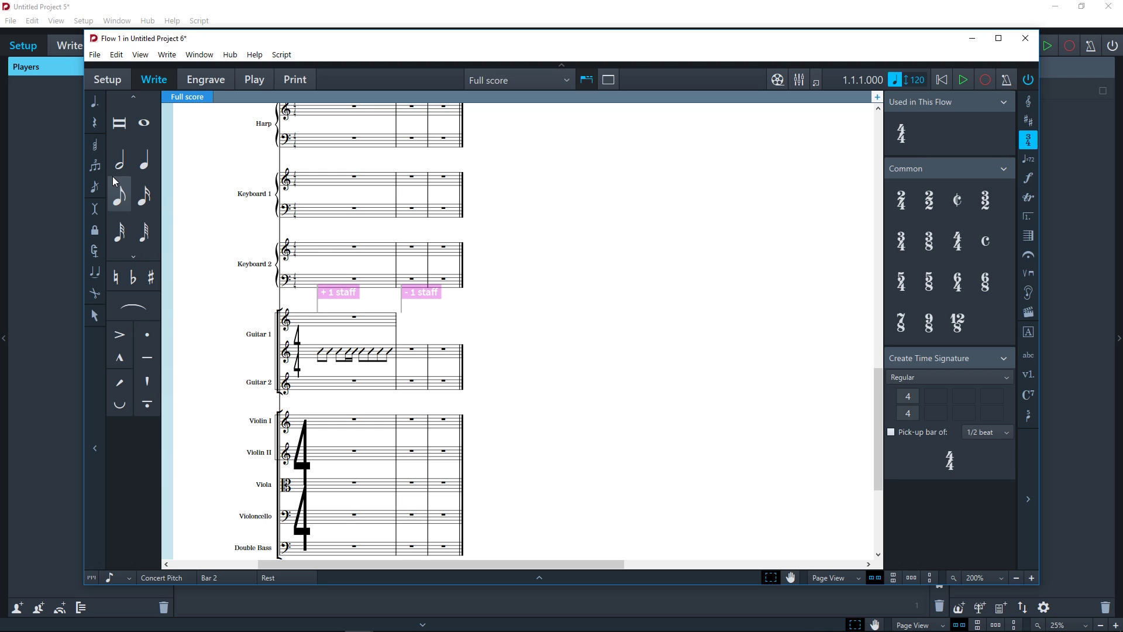
Step: Enter a quarter-note chord of C3, G3 and E4 on the first beat of bar 1 in Guitar 2
{"action": "left_click", "coordinate": [95, 145]}
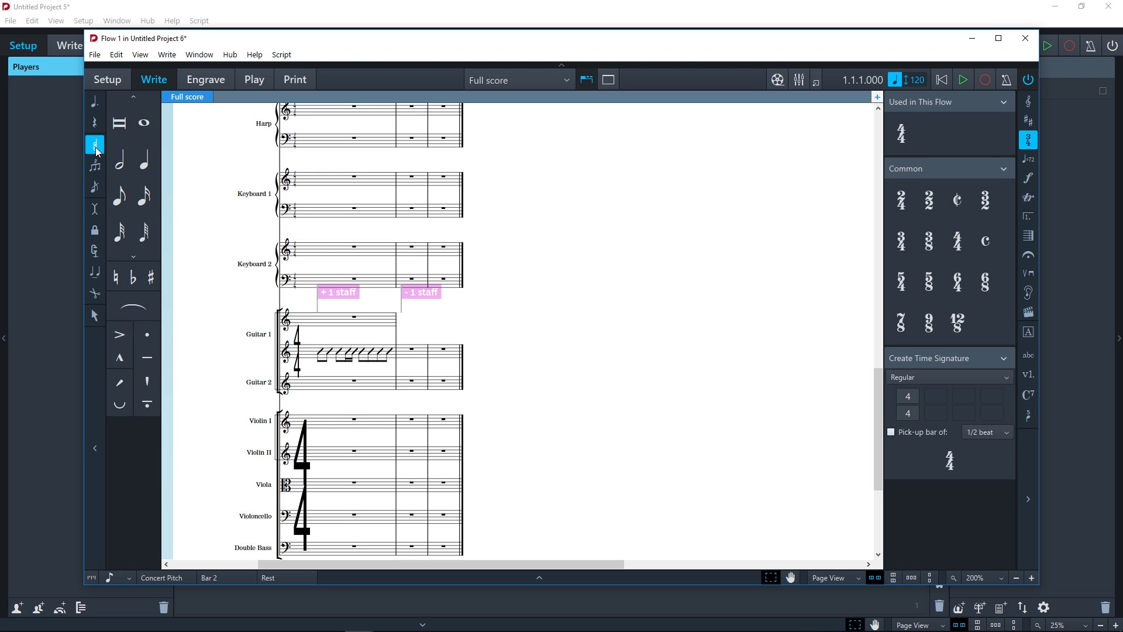
{"action": "left_click", "coordinate": [143, 162]}
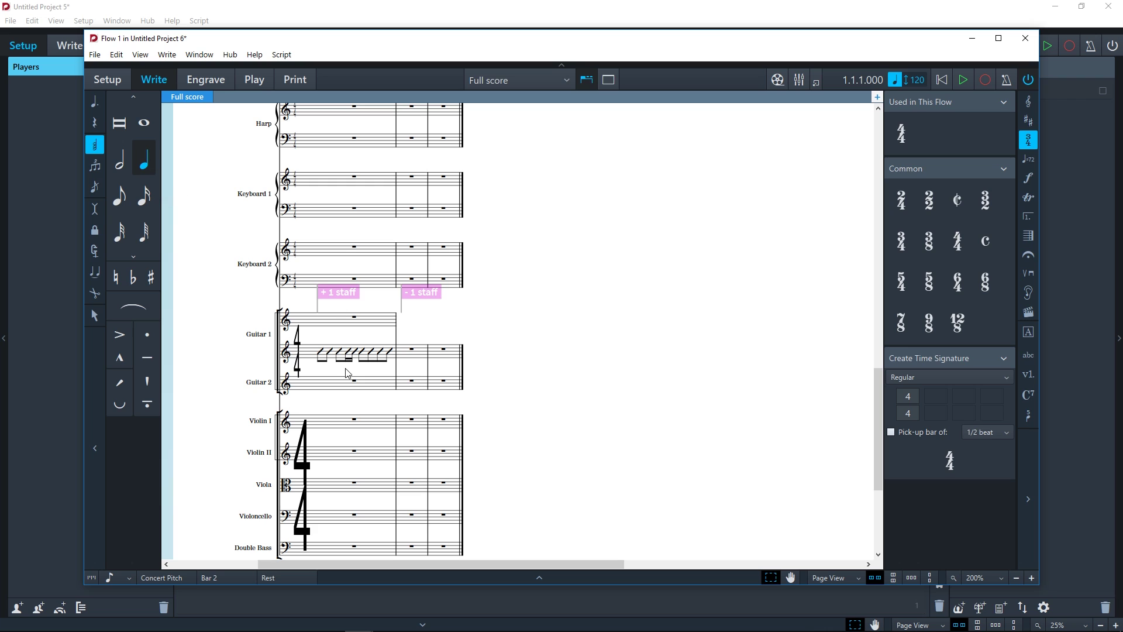
{"action": "left_click", "coordinate": [321, 394]}
{"action": "left_click", "coordinate": [320, 382]}
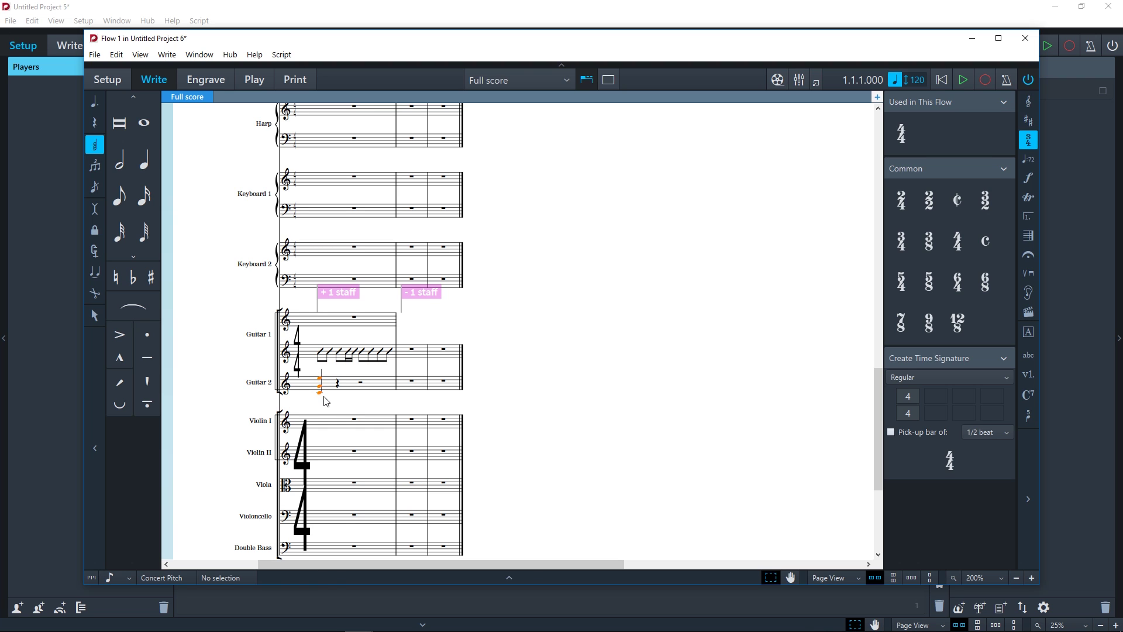
Step: Copy the Guitar 2 chord and explode it across Violin I, Violin II and Viola in bar 1
{"action": "scroll", "coordinate": [337, 431], "scroll_direction": "down", "scroll_amount": 3}
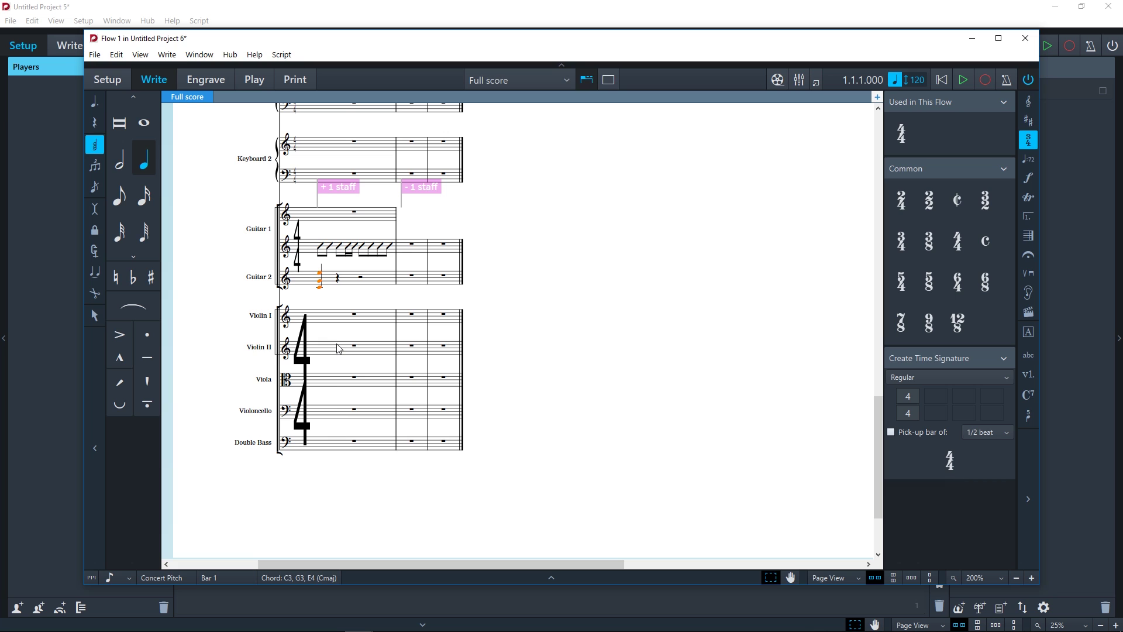
{"action": "key", "text": "Escape"}
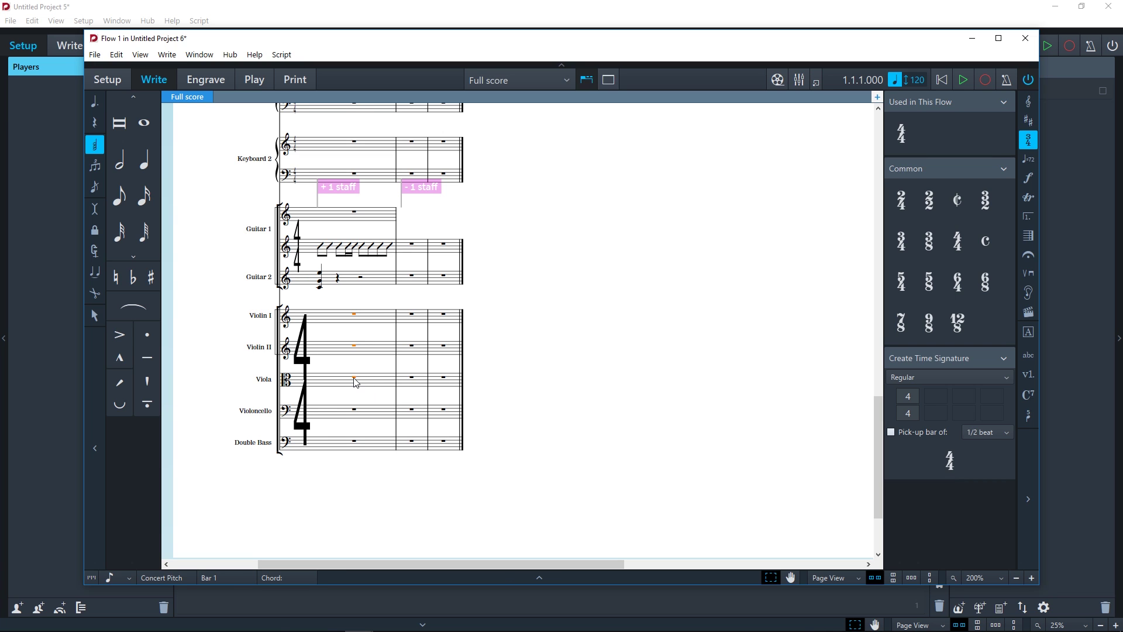
{"action": "right_click", "coordinate": [355, 380]}
{"action": "mouse_move", "coordinate": [395, 153]}
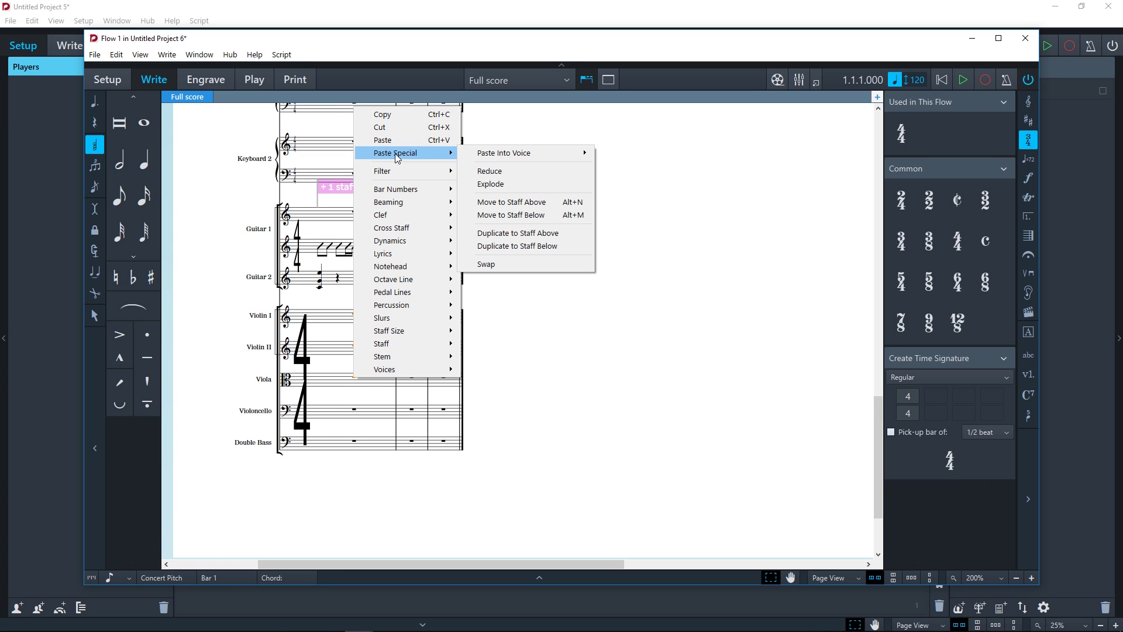
{"action": "left_click", "coordinate": [509, 184]}
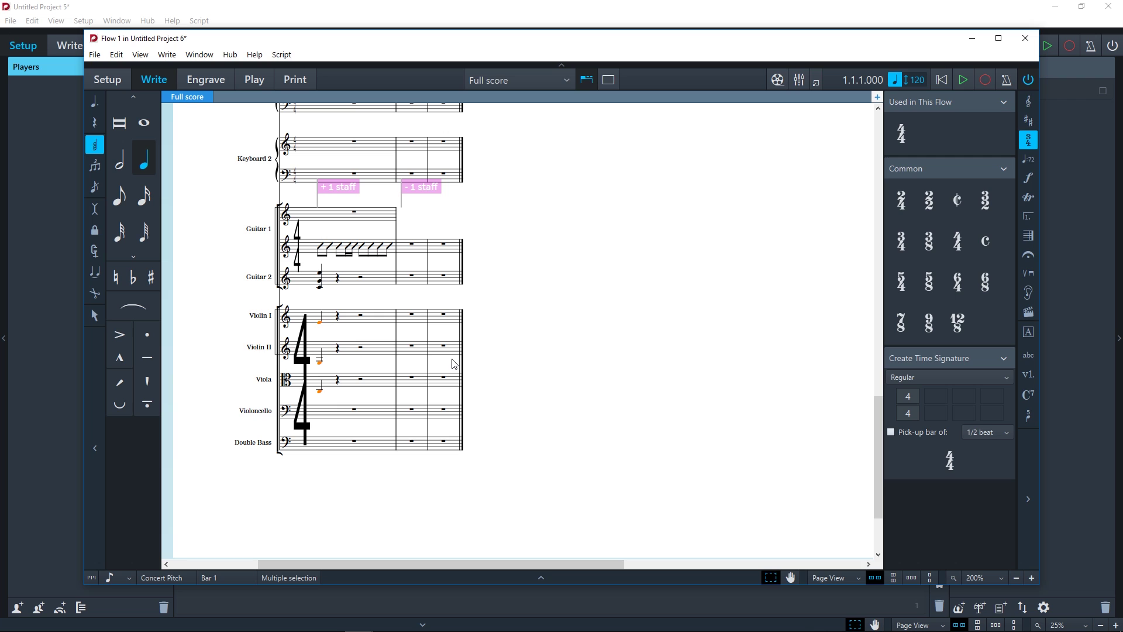
Step: View the repeat and tremolo options, and examine the text and graphic options for editing music symbols in Engrave mode
{"action": "left_click", "coordinate": [1029, 216]}
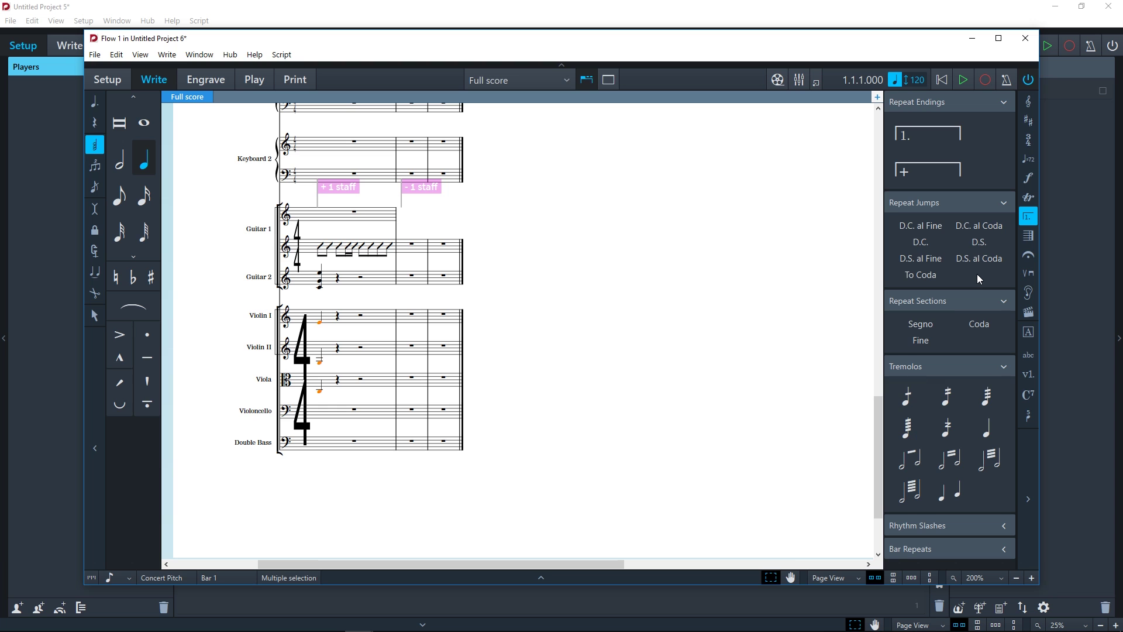
{"action": "key", "text": "ctrl+3"}
{"action": "left_click", "coordinate": [170, 55]}
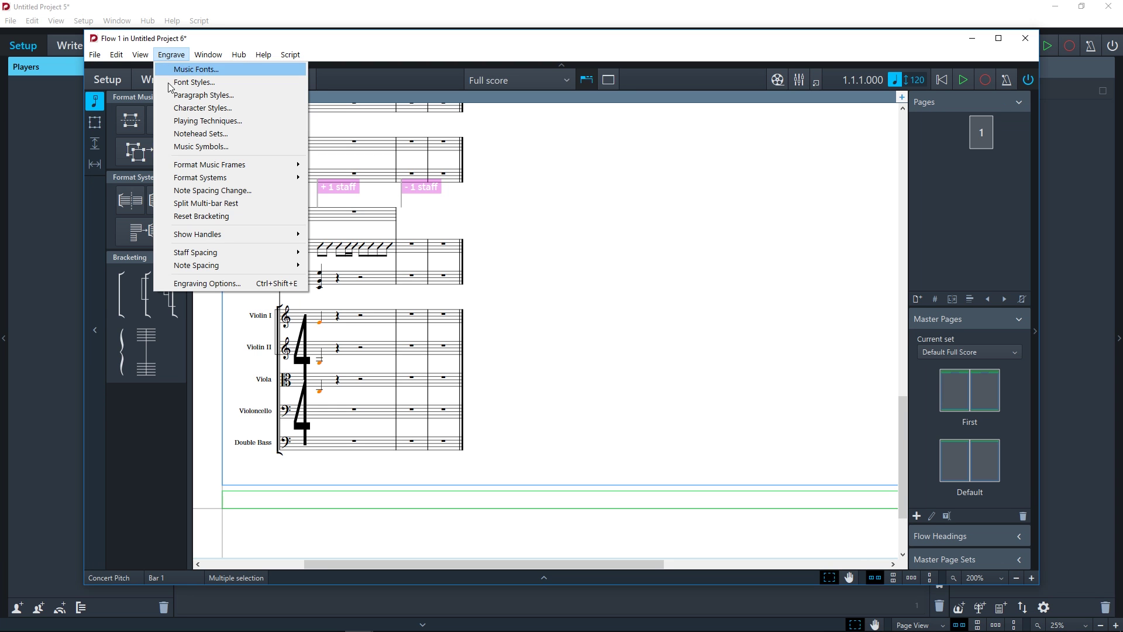
{"action": "left_click", "coordinate": [175, 146]}
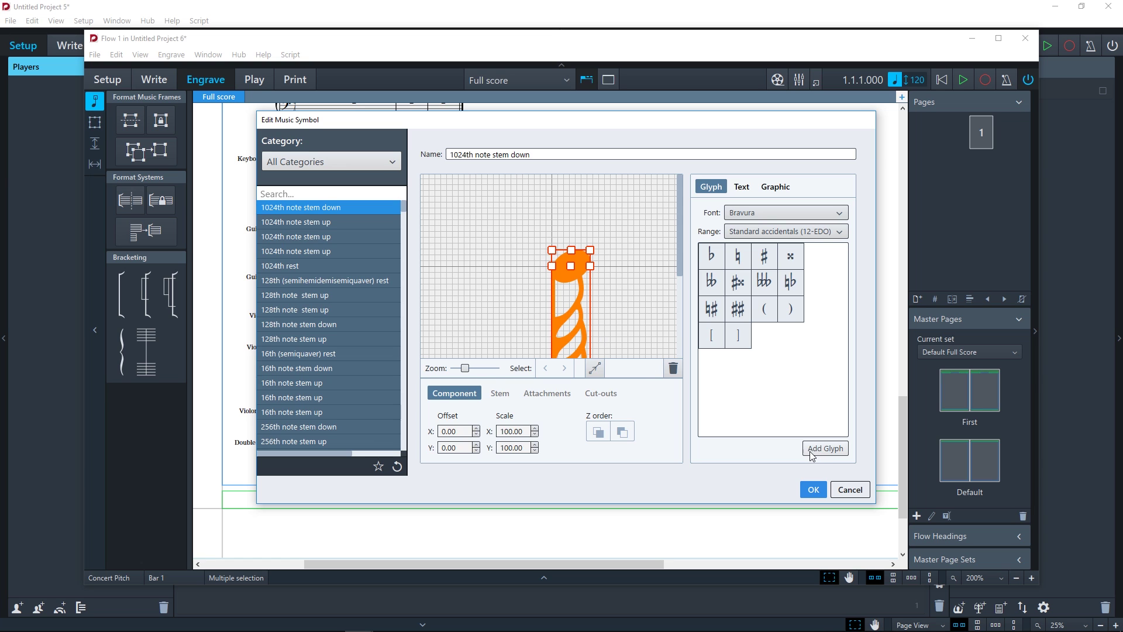
{"action": "left_click", "coordinate": [749, 187]}
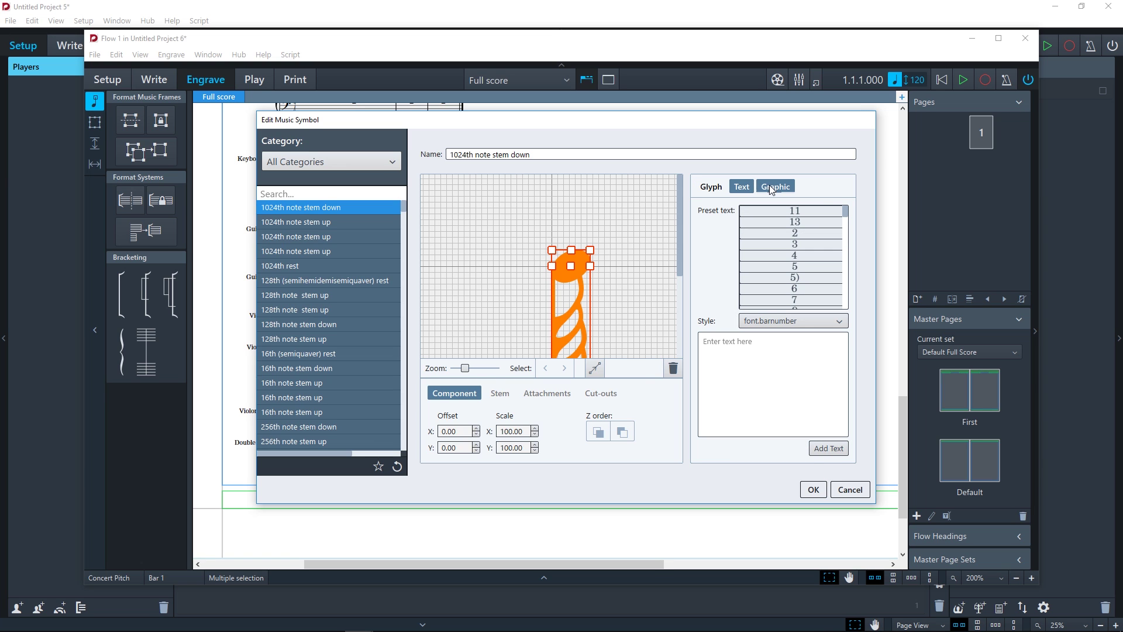
{"action": "left_click", "coordinate": [775, 187]}
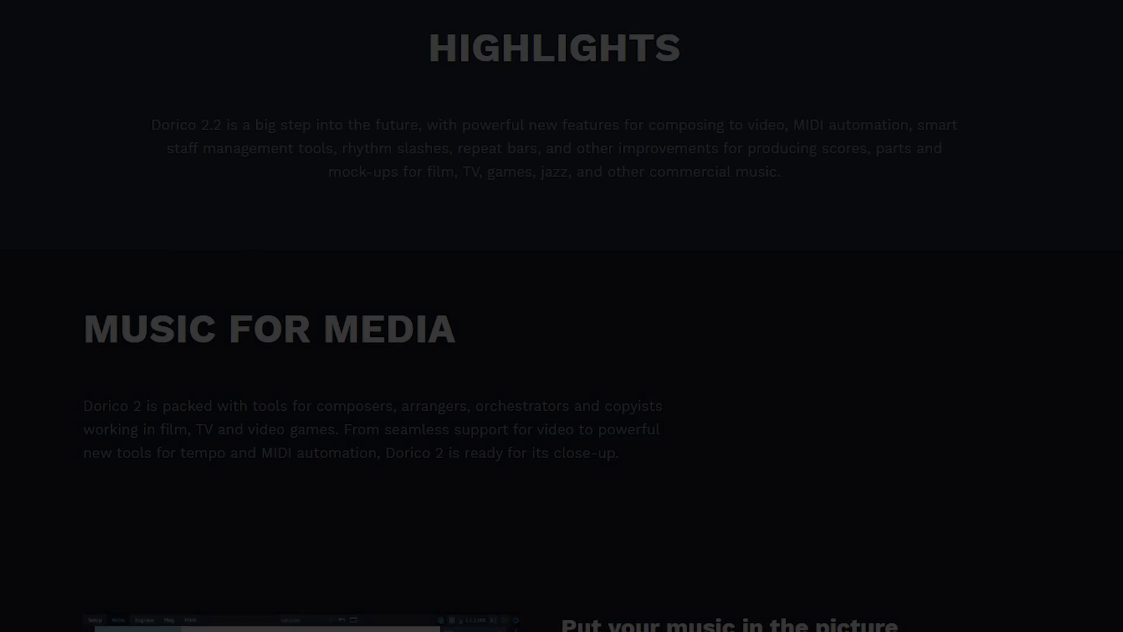
Step: Examine the feature highlights on the Dorico 2 web page, from composing to picture through NotePerformer 3 support
{"action": "scroll", "coordinate": [297, 503], "scroll_direction": "down", "scroll_amount": 5}
{"action": "scroll", "coordinate": [297, 504], "scroll_direction": "down", "scroll_amount": 10}
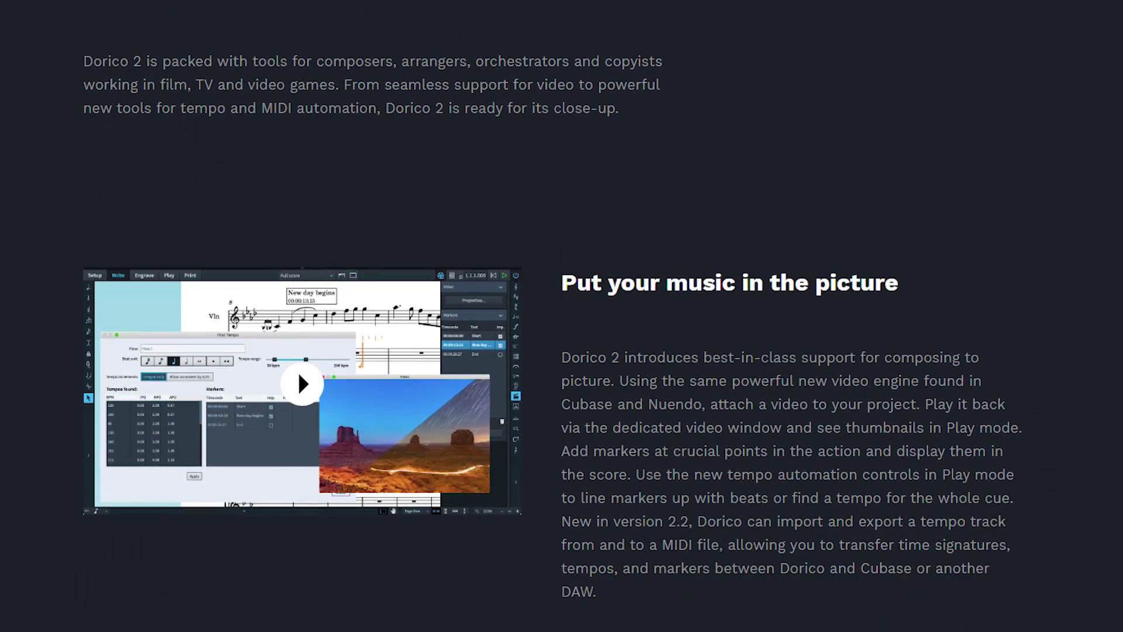
{"action": "scroll", "coordinate": [561, 316], "scroll_direction": "down", "scroll_amount": 14}
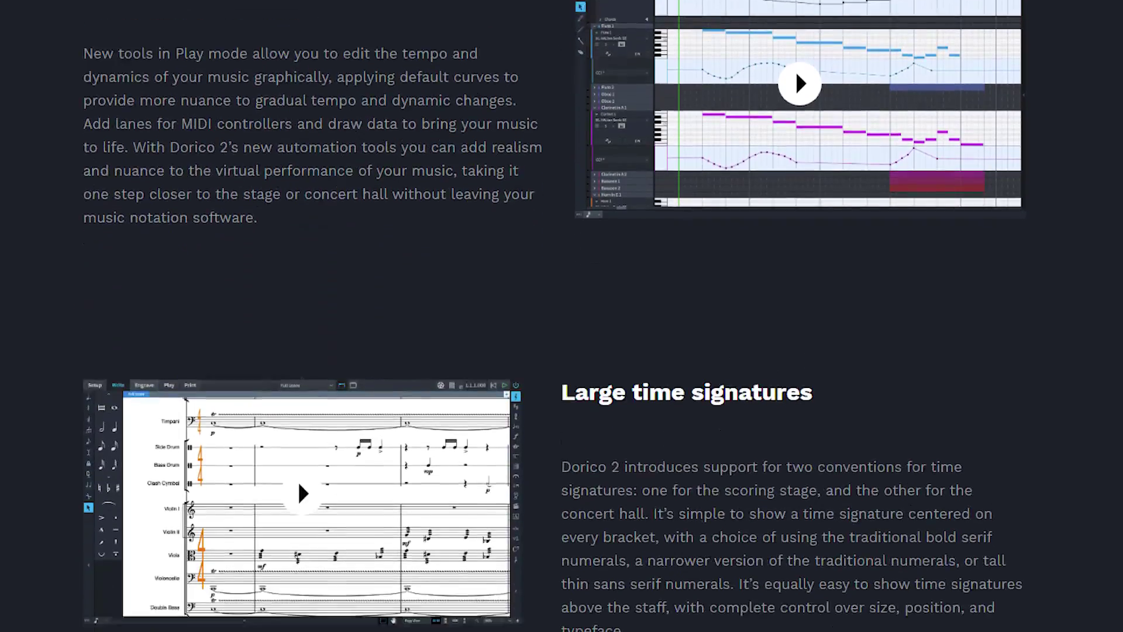
{"action": "scroll", "coordinate": [561, 316], "scroll_direction": "down", "scroll_amount": 17}
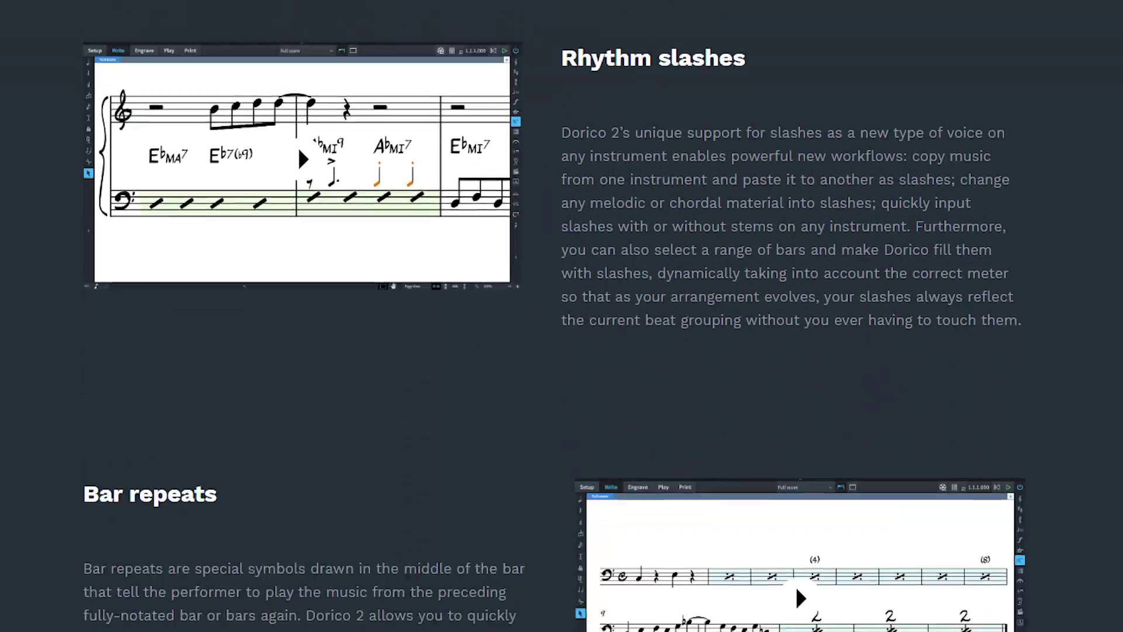
{"action": "scroll", "coordinate": [426, 331], "scroll_direction": "down", "scroll_amount": 18}
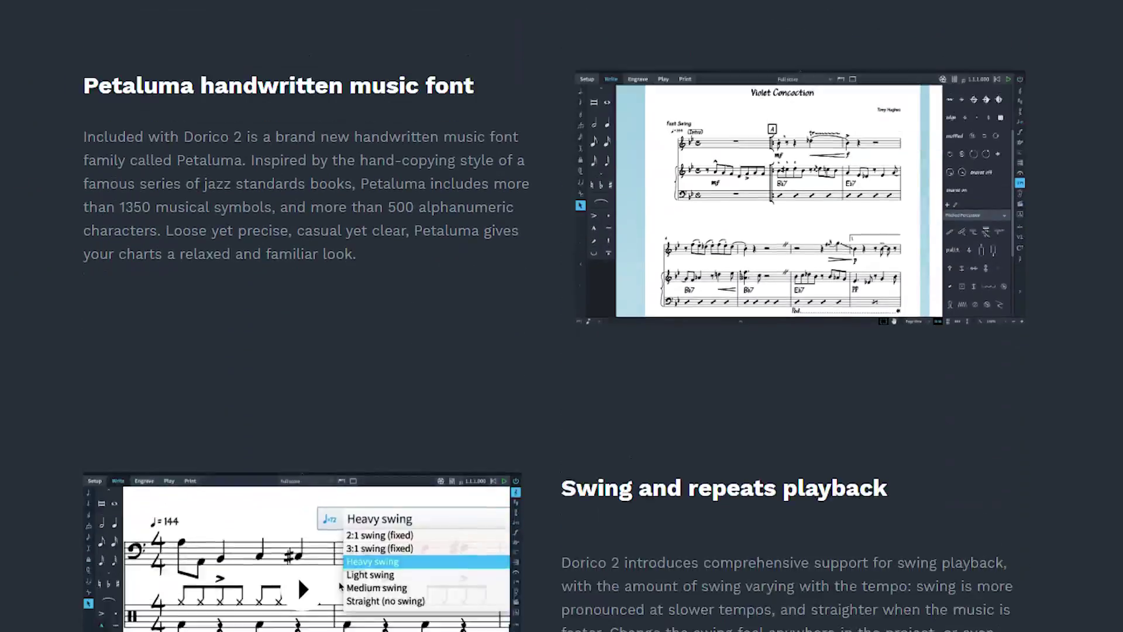
{"action": "scroll", "coordinate": [425, 331], "scroll_direction": "down", "scroll_amount": 19}
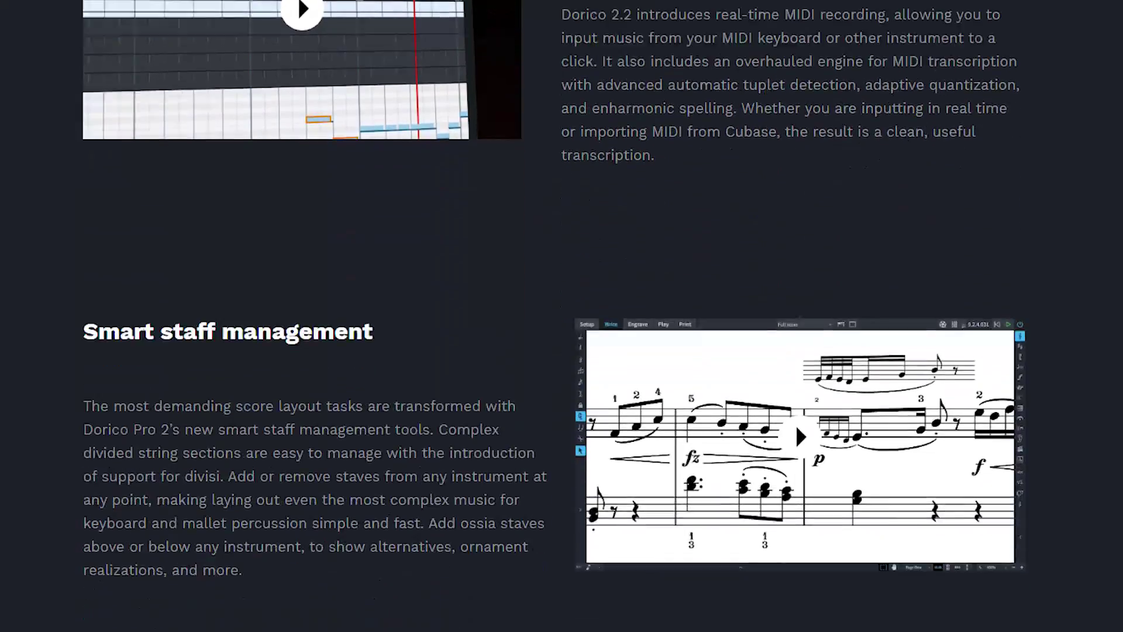
{"action": "scroll", "coordinate": [562, 316], "scroll_direction": "down", "scroll_amount": 13}
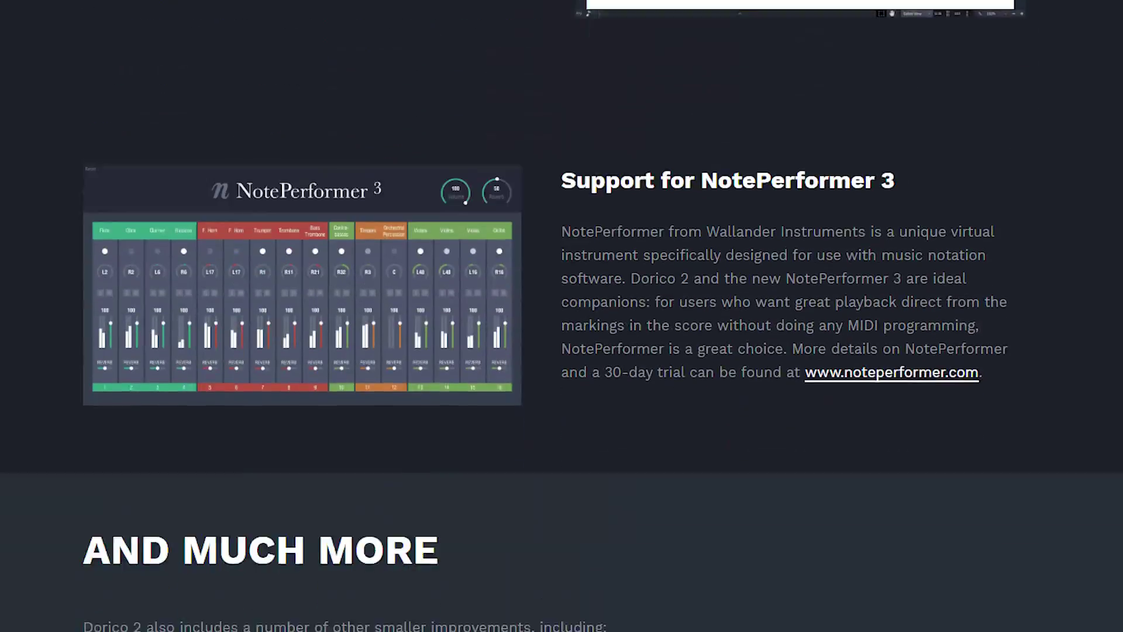